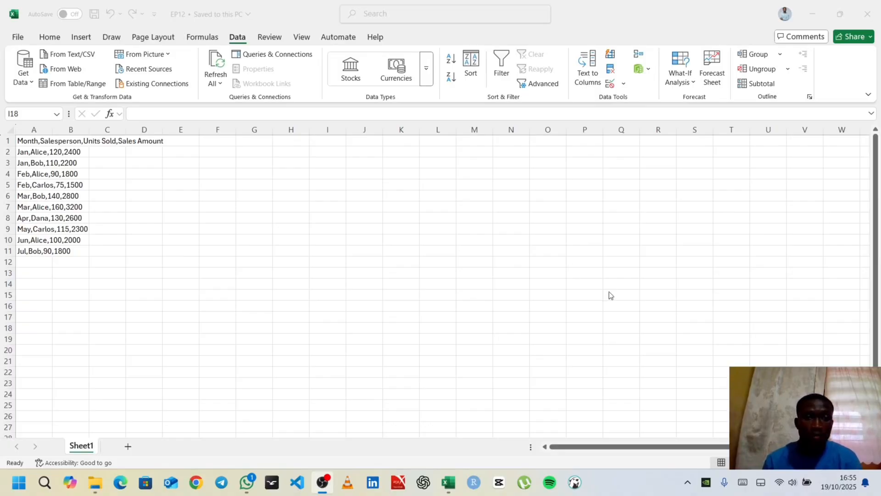
Split the comma-delimited text in column A into separate General-format columns starting at A1, and autofit the Salesperson column
{"action": "left_click", "coordinate": [448, 482]}
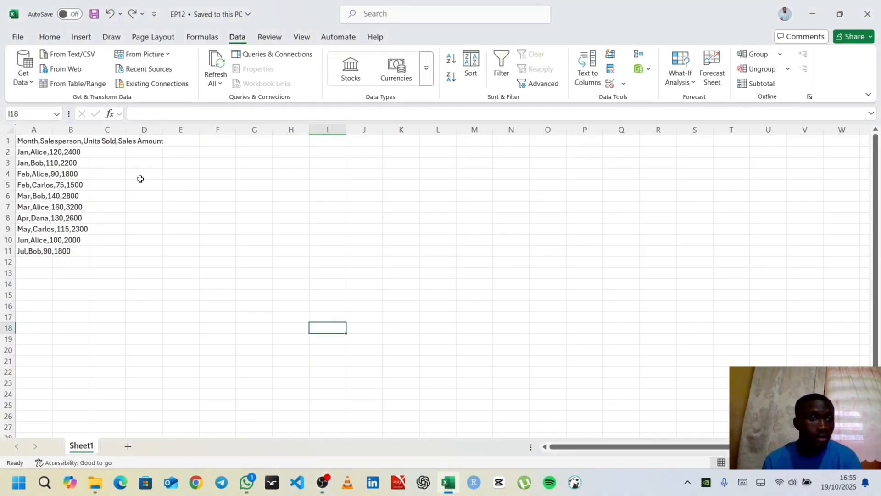
{"action": "left_click", "coordinate": [40, 128]}
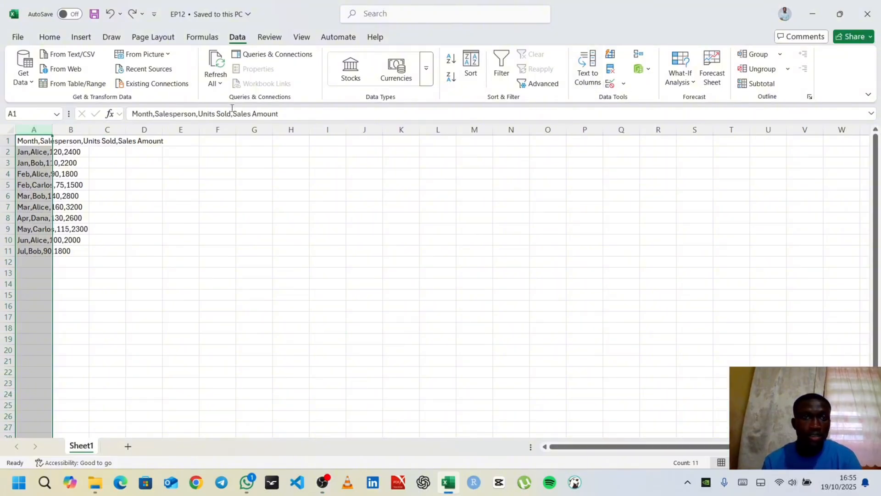
{"action": "left_click", "coordinate": [49, 37]}
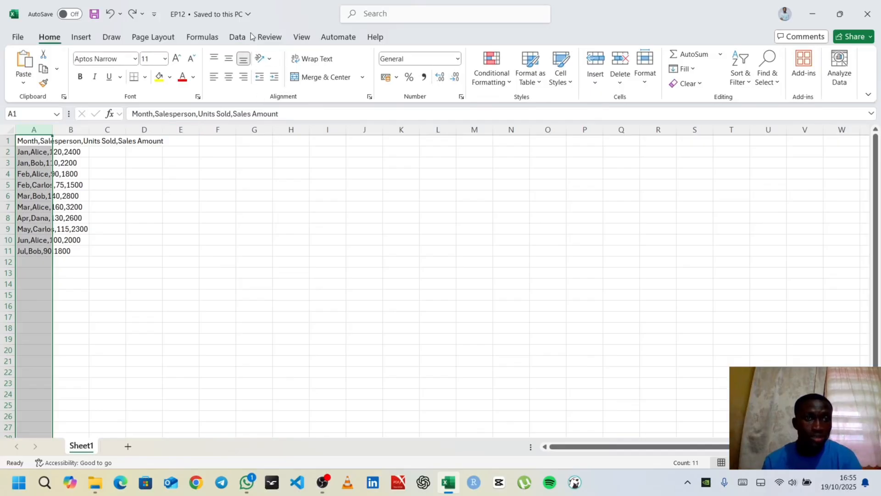
{"action": "left_click", "coordinate": [237, 38]}
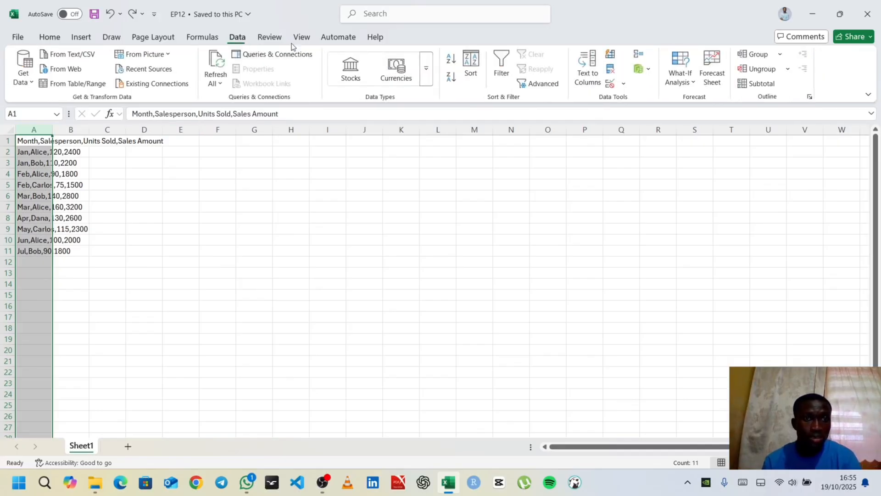
{"action": "left_click", "coordinate": [626, 84]}
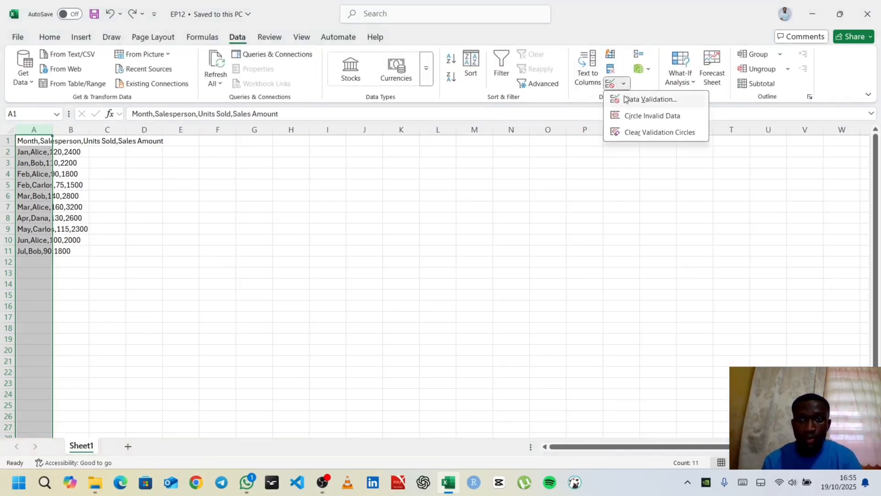
{"action": "left_click", "coordinate": [589, 66]}
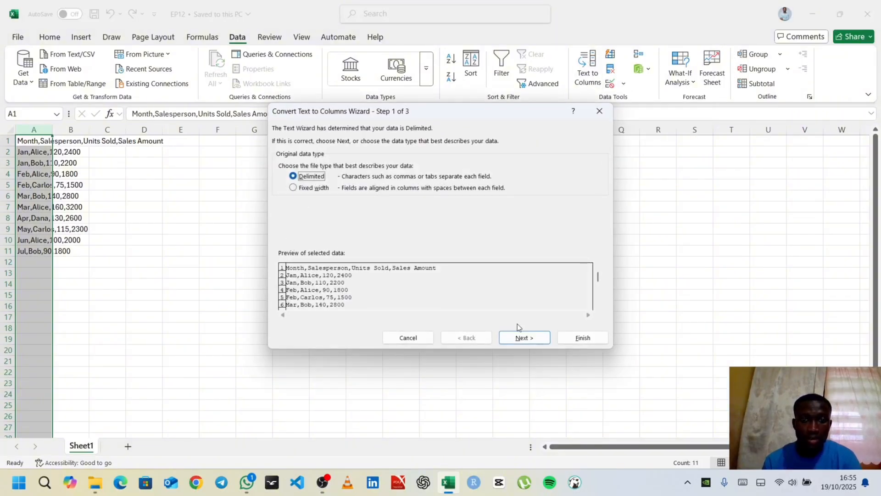
{"action": "left_click", "coordinate": [523, 337]}
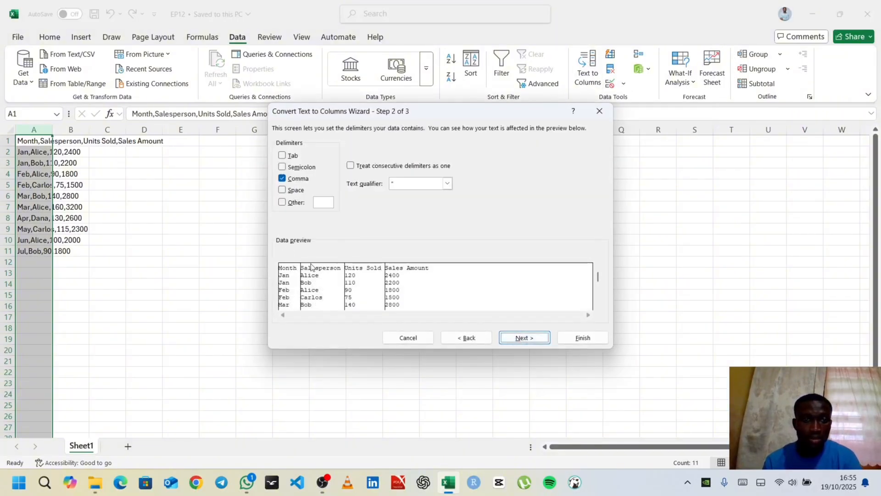
{"action": "left_click", "coordinate": [525, 338]}
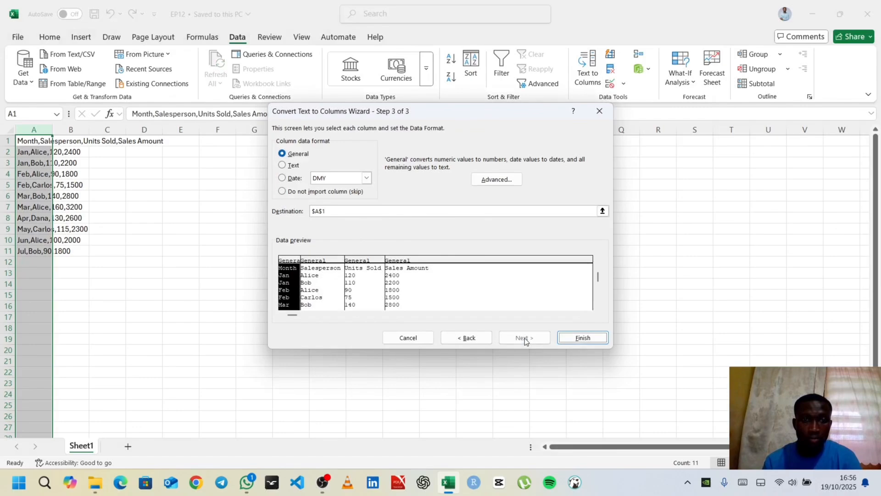
{"action": "left_click", "coordinate": [582, 338]}
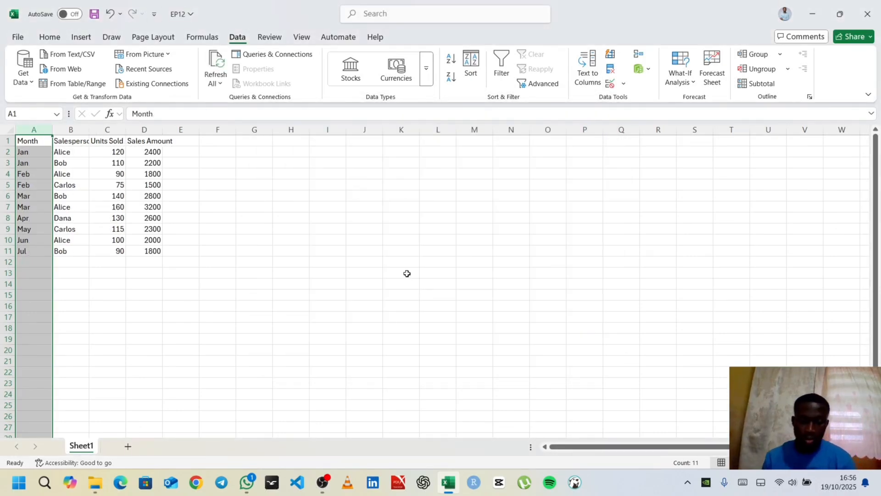
{"action": "left_click", "coordinate": [325, 238]}
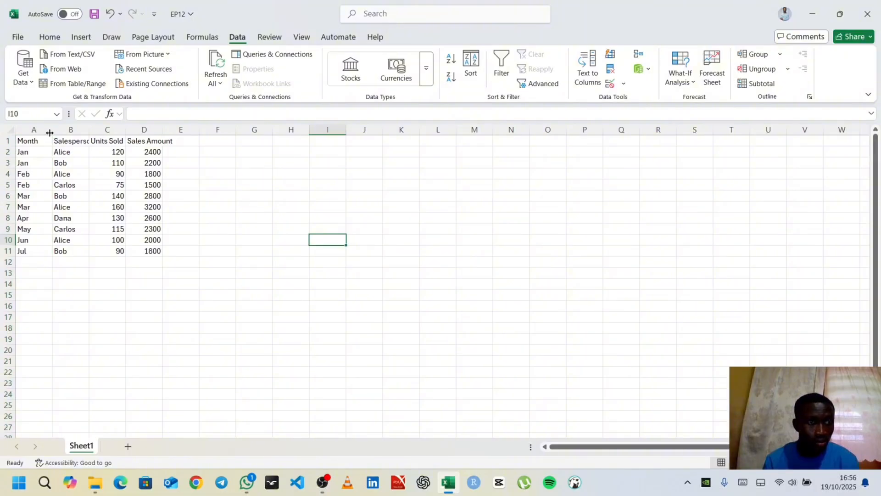
{"action": "double_click", "coordinate": [90, 133]}
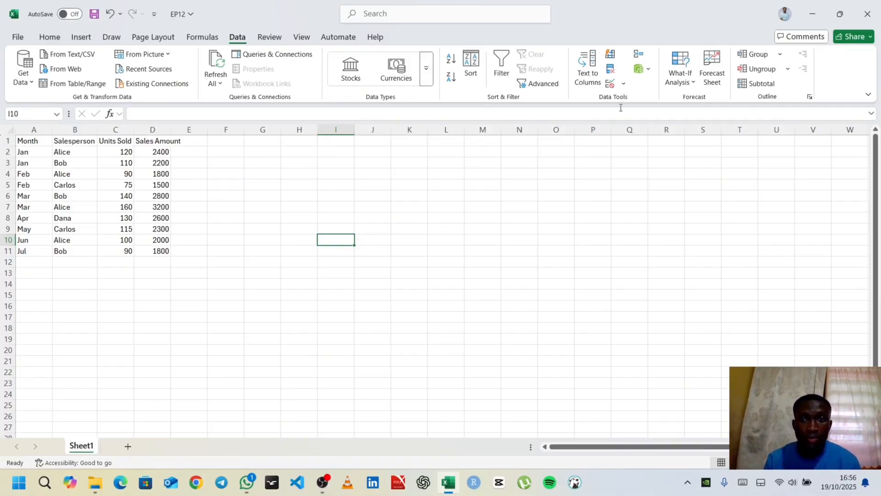
{"action": "left_click", "coordinate": [624, 83]}
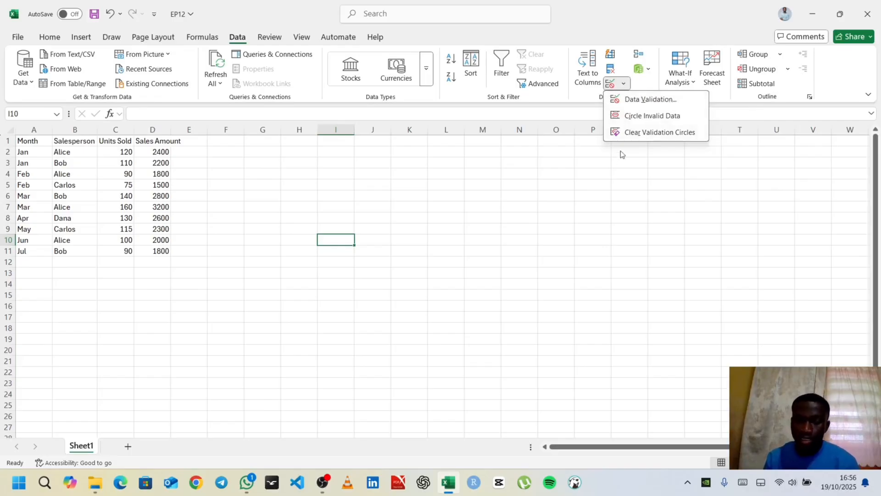
{"action": "left_click", "coordinate": [495, 224]}
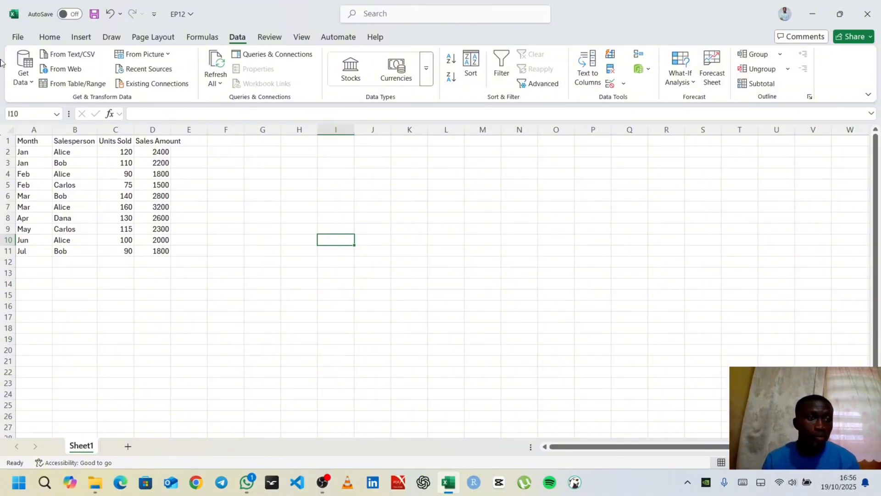
{"action": "left_click", "coordinate": [27, 142]}
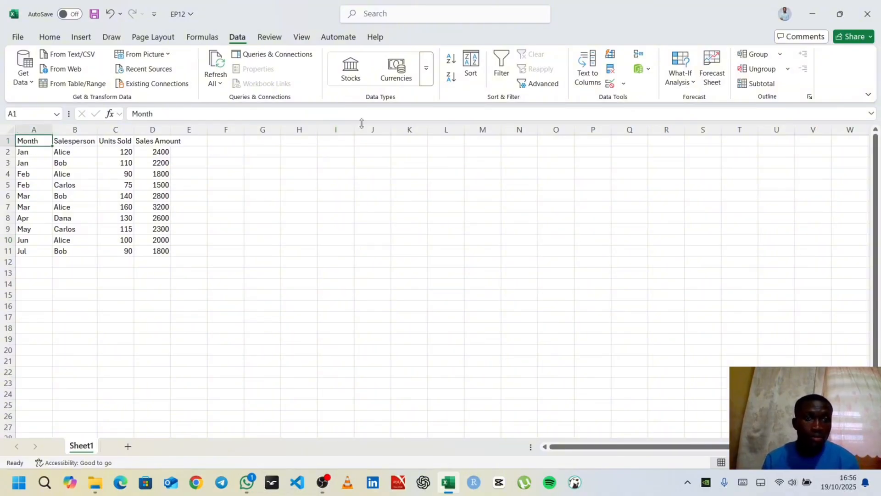
{"action": "left_click", "coordinate": [89, 237]}
{"action": "left_click", "coordinate": [198, 272]}
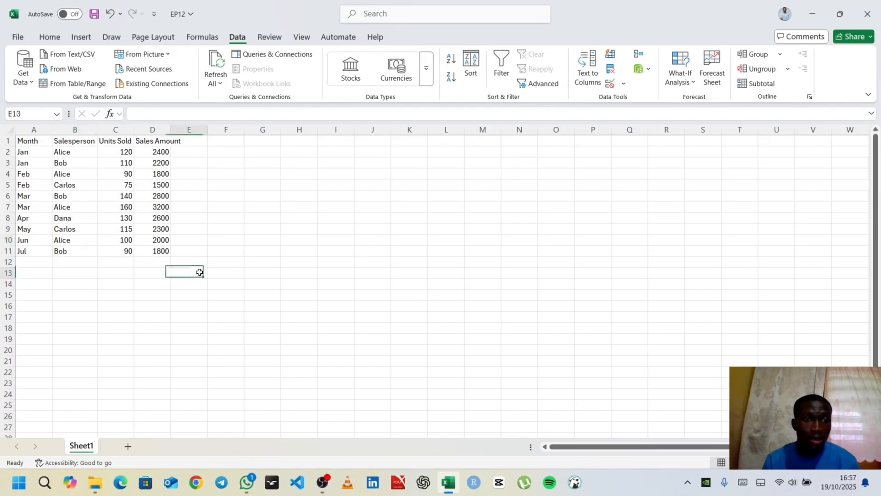
Examine the value types that Data Validation can allow for an empty cell, and close the dialog without changes
{"action": "left_click", "coordinate": [623, 83]}
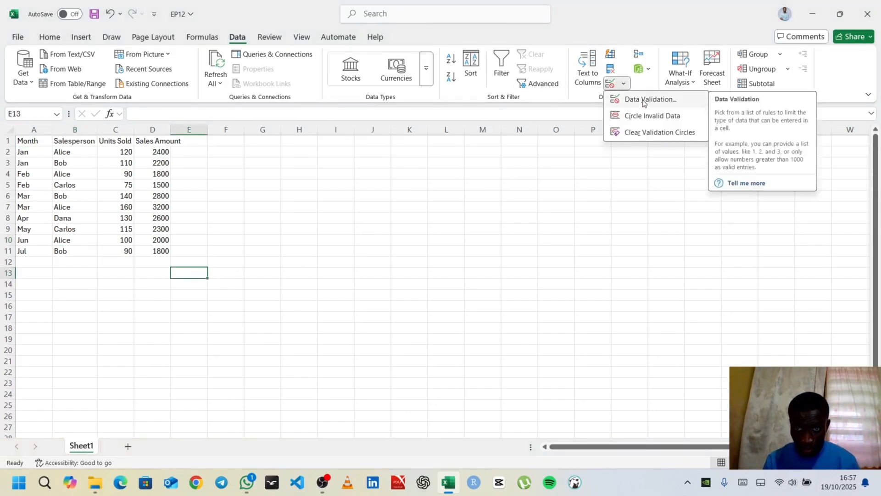
{"action": "left_click", "coordinate": [644, 101]}
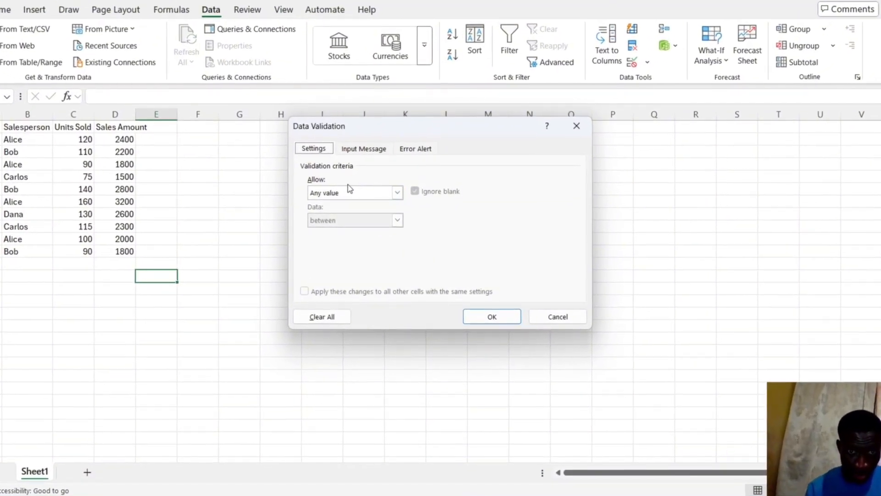
{"action": "left_click", "coordinate": [397, 192]}
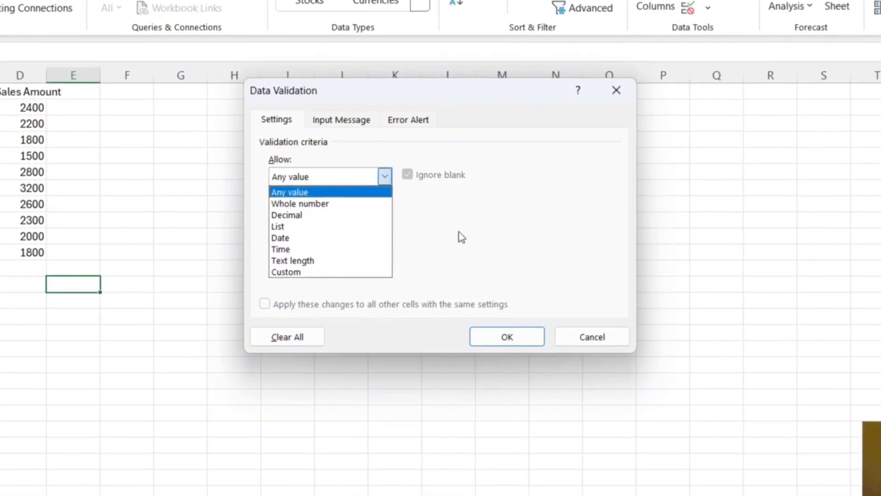
{"action": "left_click", "coordinate": [616, 89]}
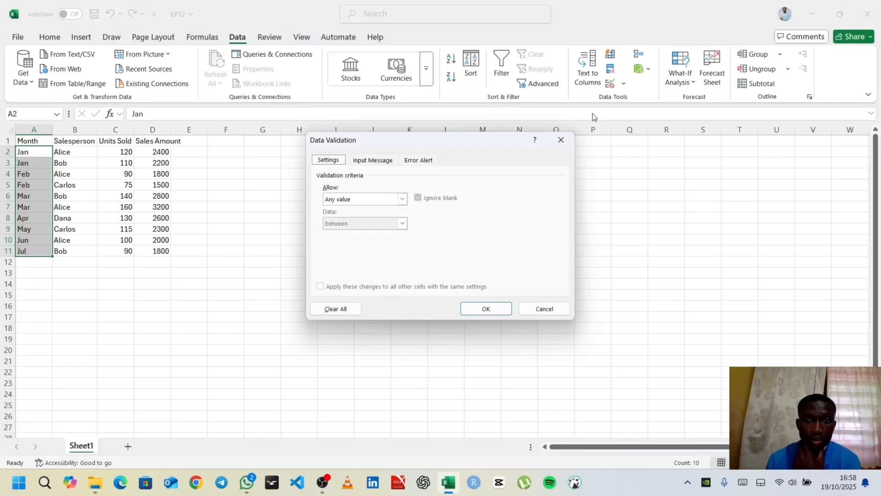
Review the Input Message and Error Alert options of Data Validation for the month cells A2:A11
{"action": "left_click", "coordinate": [561, 140]}
{"action": "left_click", "coordinate": [649, 69]}
{"action": "left_click", "coordinate": [623, 84]}
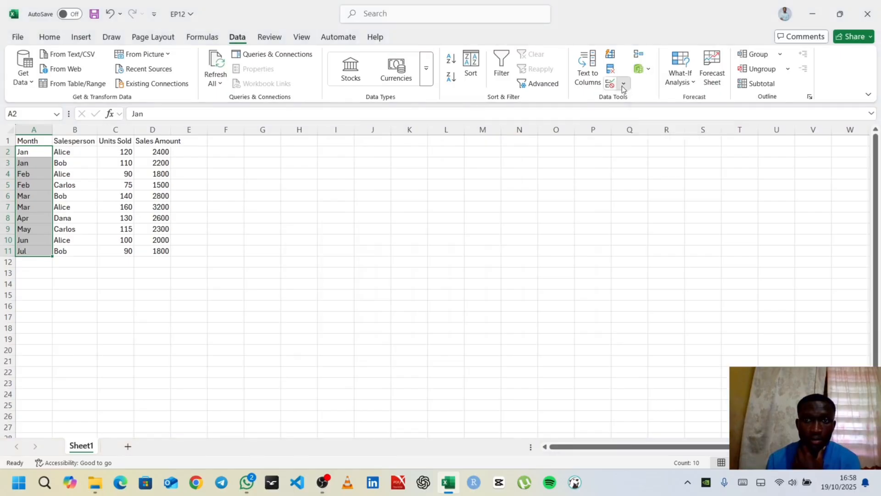
{"action": "left_click", "coordinate": [623, 84]}
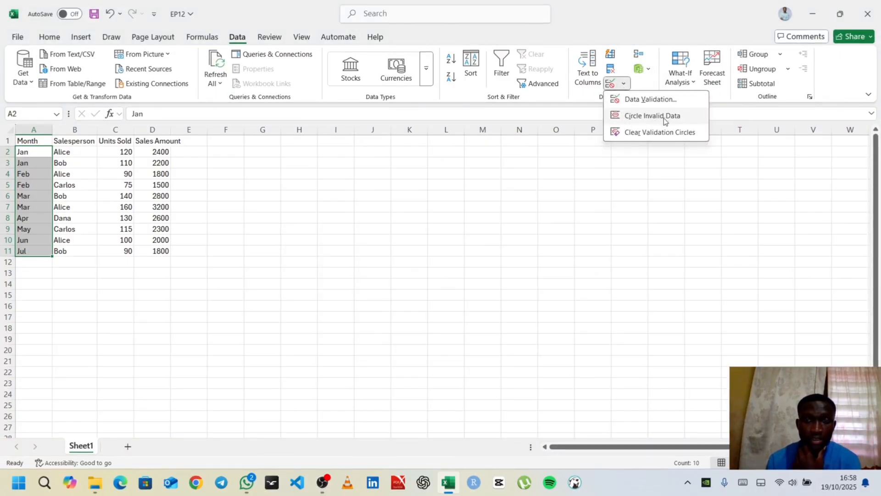
{"action": "left_click", "coordinate": [642, 100]}
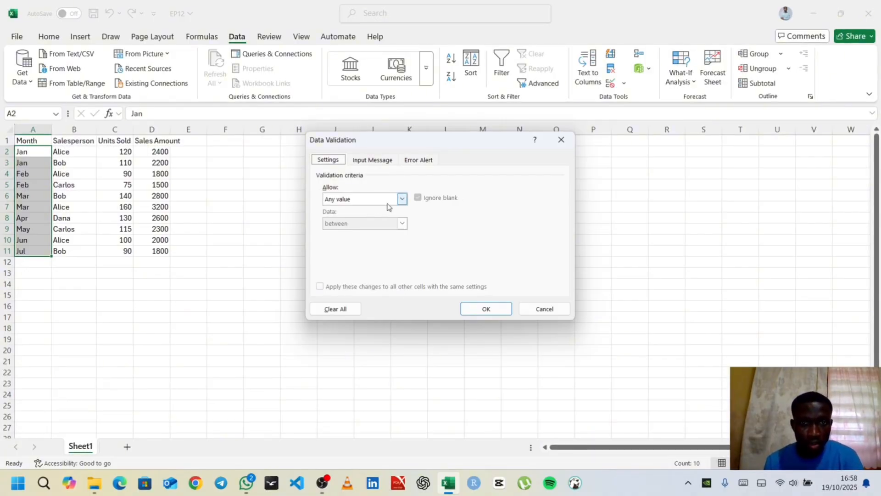
{"action": "left_click", "coordinate": [373, 160]}
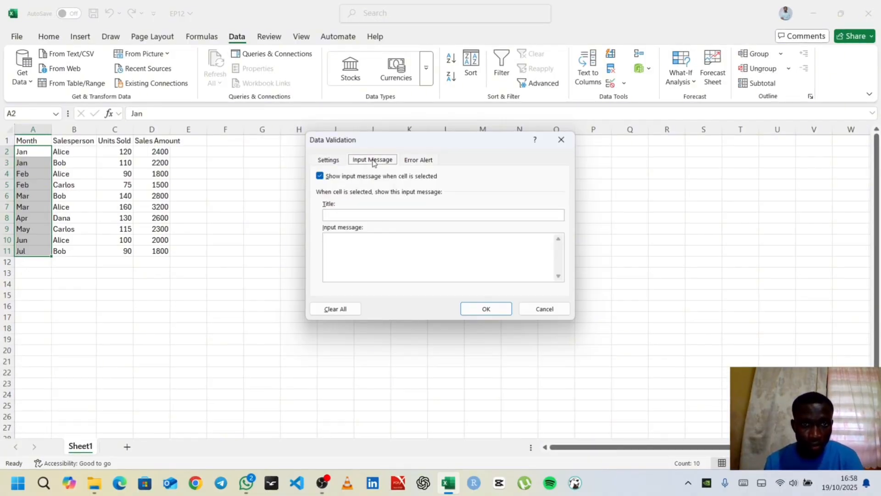
{"action": "left_click", "coordinate": [420, 160]}
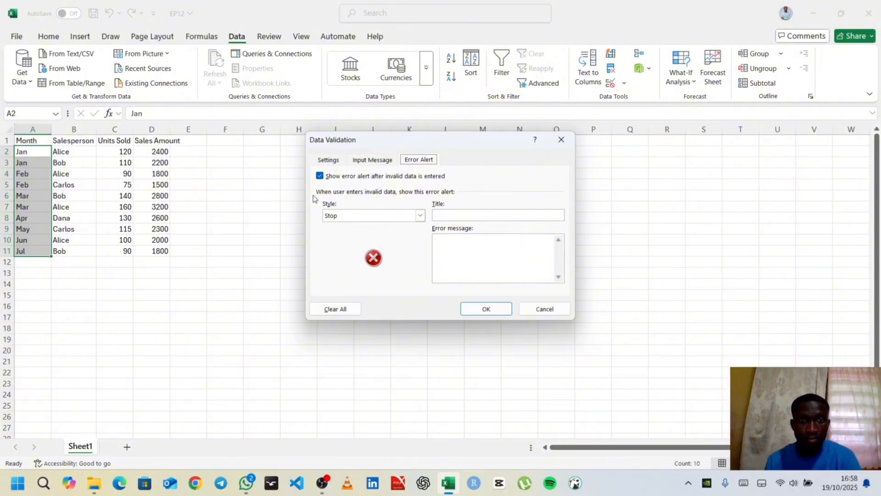
{"action": "left_click", "coordinate": [499, 309]}
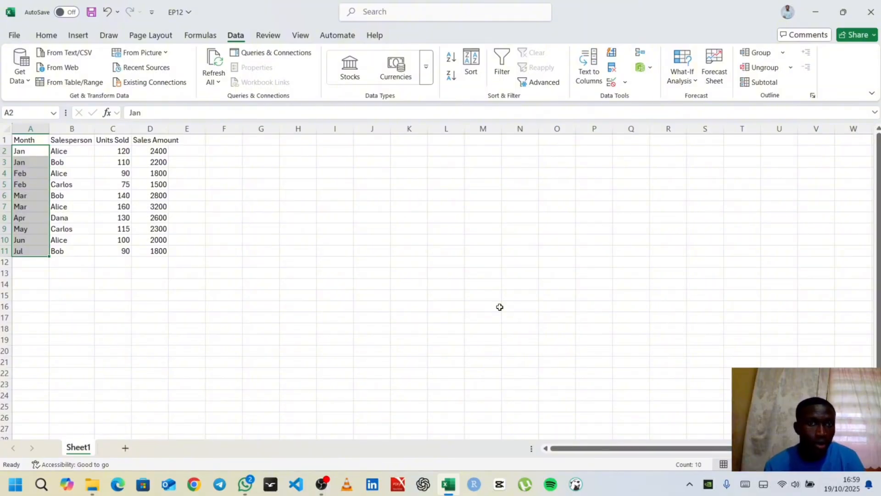
Set the Data Validation criteria for the month cells A2:A11 to allow a List
{"action": "left_click", "coordinate": [201, 262]}
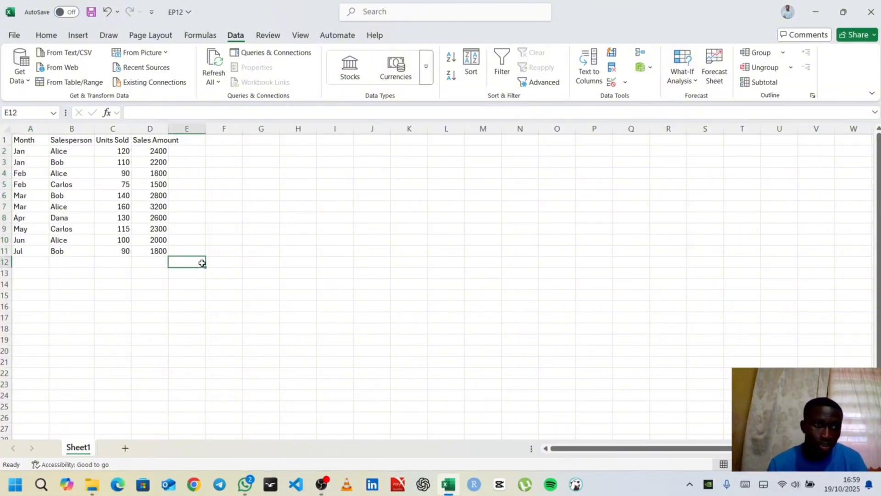
{"action": "left_click_drag", "start_coordinate": [28, 153], "coordinate": [28, 250]}
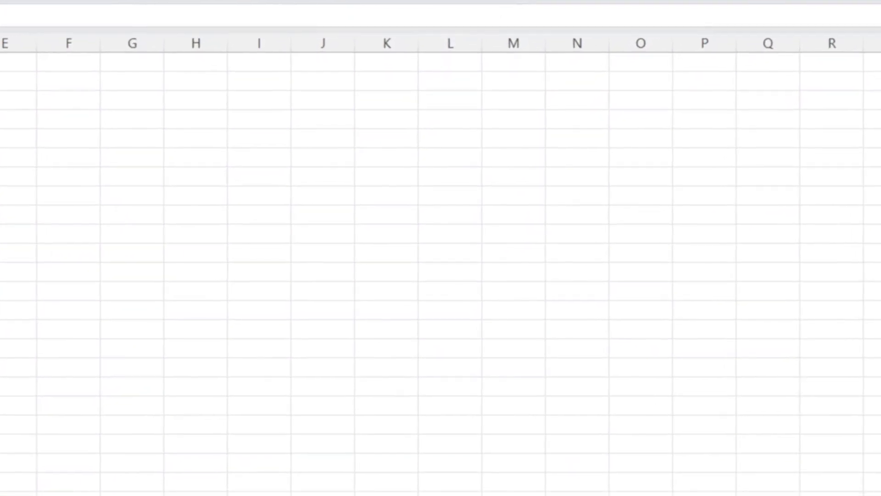
{"action": "left_click", "coordinate": [711, 1]}
{"action": "left_click", "coordinate": [772, 9]}
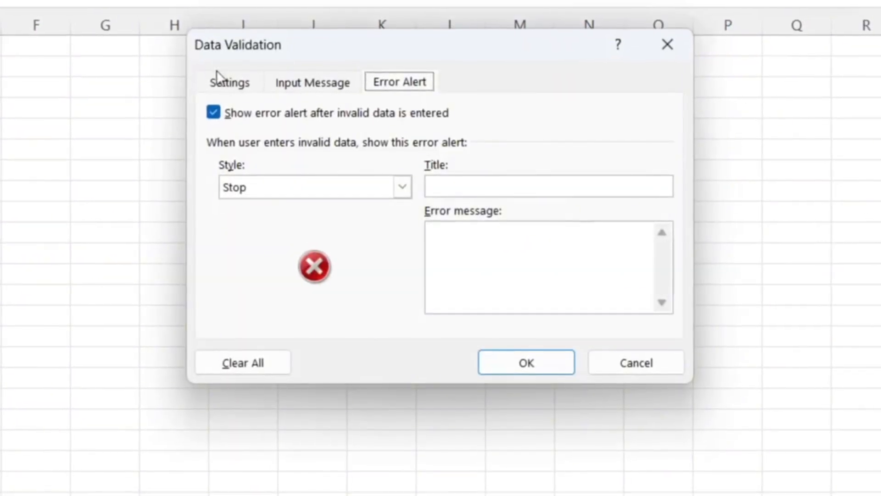
{"action": "left_click", "coordinate": [224, 84]}
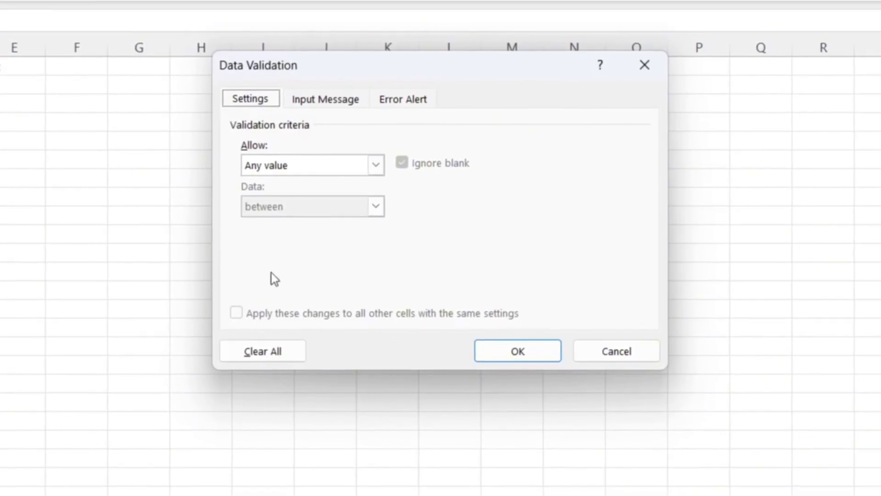
{"action": "left_click", "coordinate": [375, 168]}
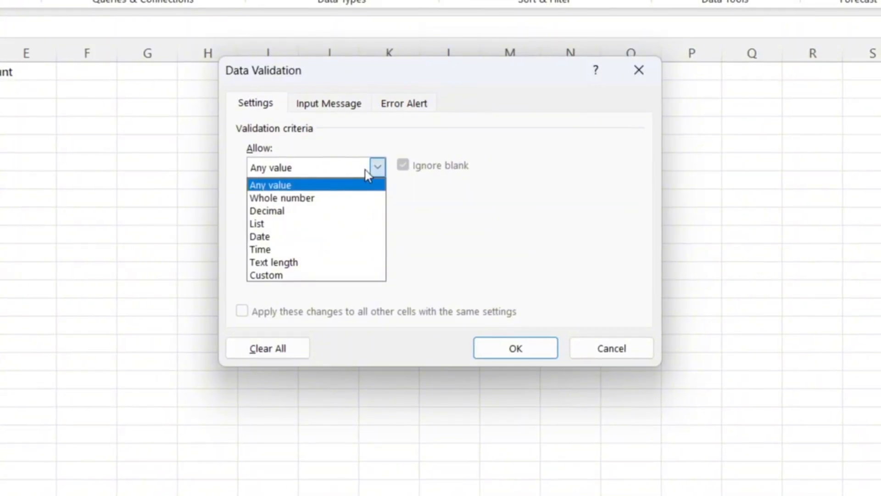
{"action": "left_click", "coordinate": [294, 225]}
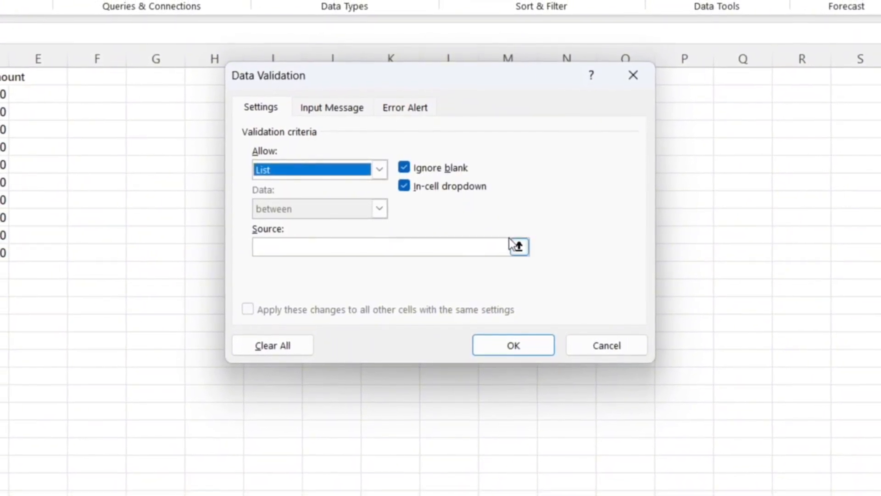
Set the validation list source to Jan, Feb, Mar, Apr, May, Jun, Jul, Aug, Sep, Oct, Nov, Dec and apply it to A2:A11
{"action": "left_click", "coordinate": [278, 247]}
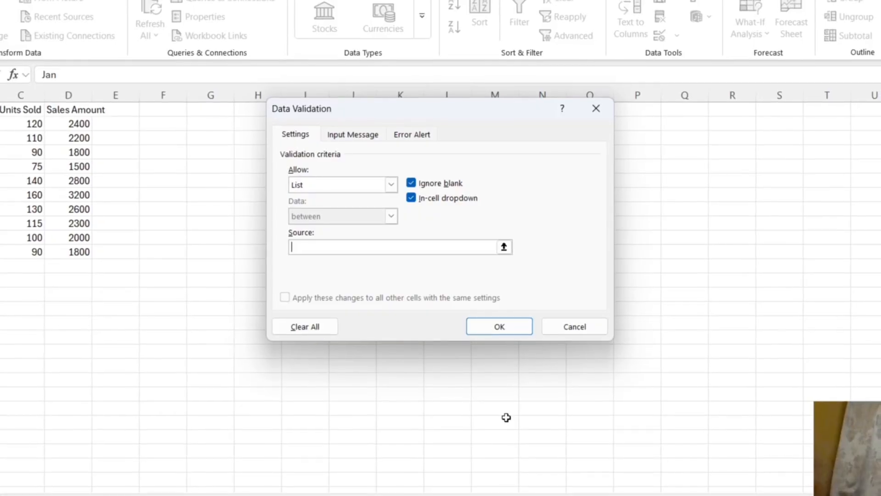
{"action": "left_click", "coordinate": [352, 249]}
{"action": "type", "text": "Jan"}
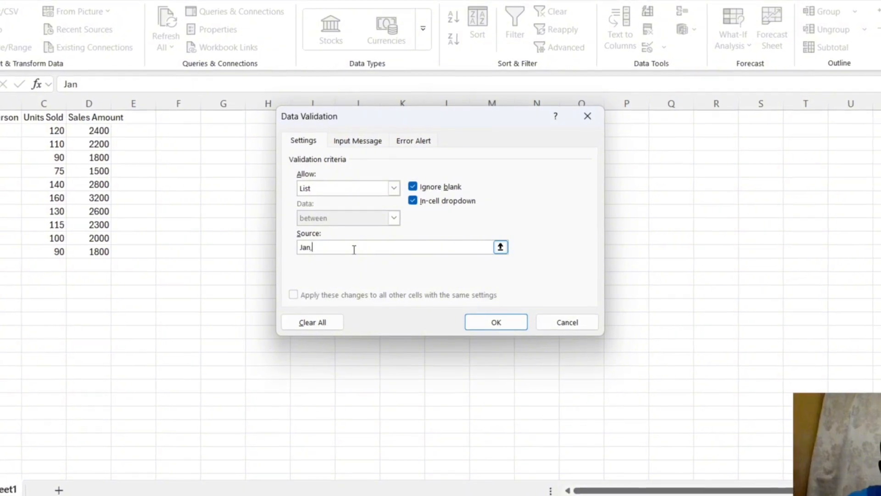
{"action": "type", "text": ","}
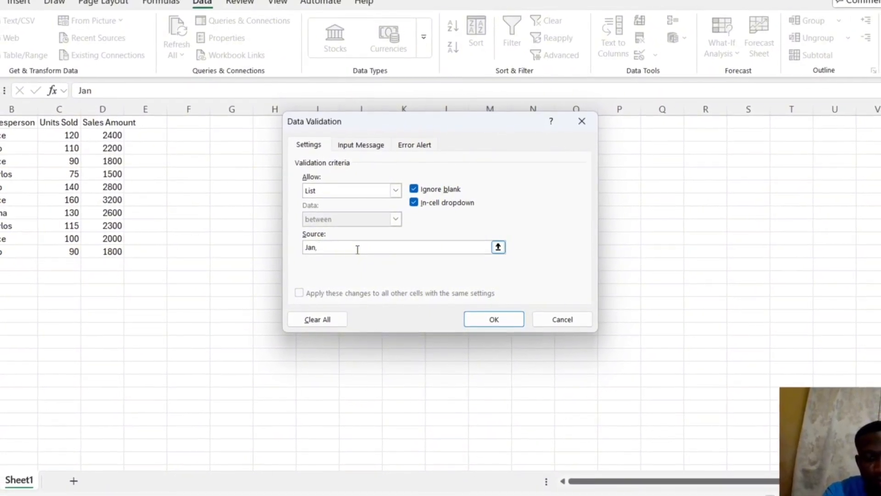
{"action": "type", "text": " Feb,"}
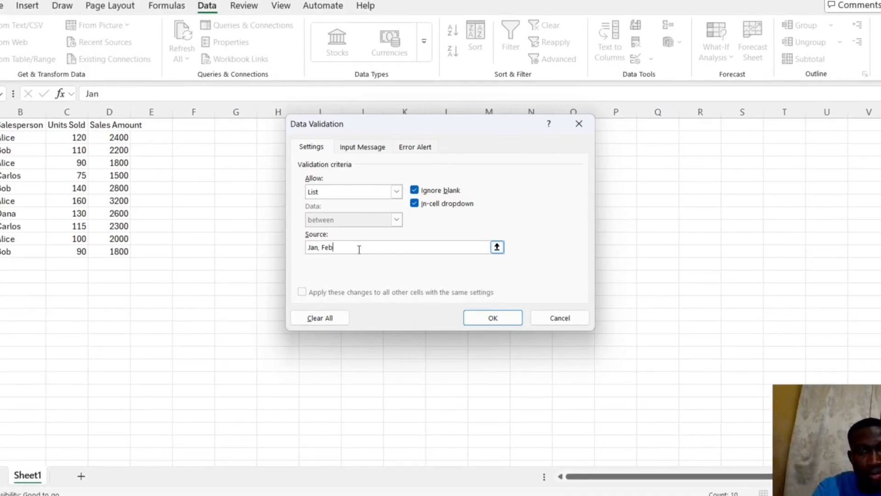
{"action": "type", "text": " Mar,"}
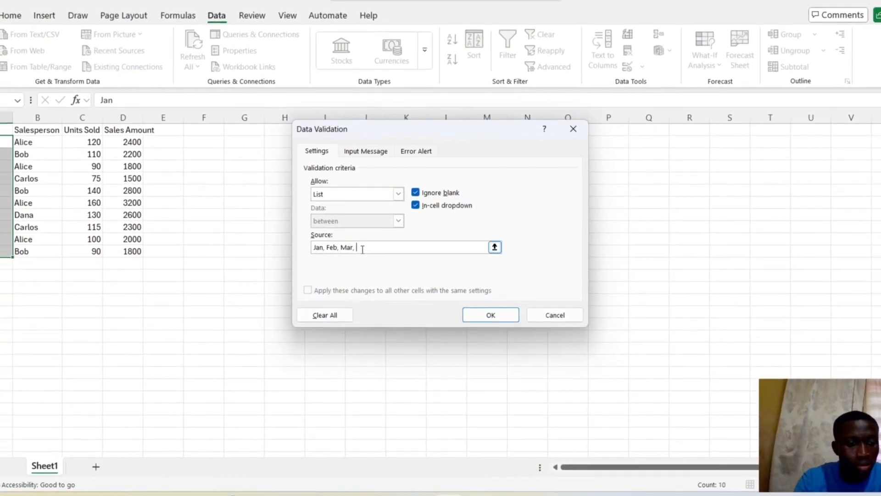
{"action": "type", "text": " Apr, May, Jun, Jul, Aug, Sep"}
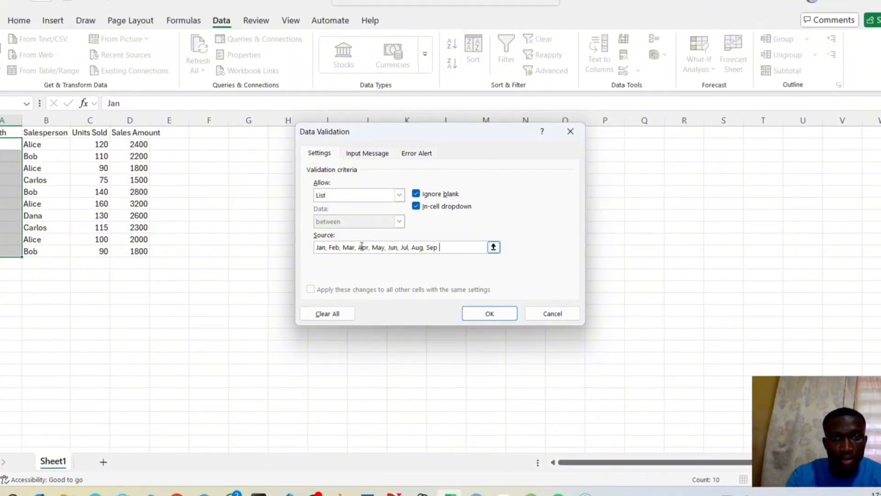
{"action": "type", "text": ", Oc"}
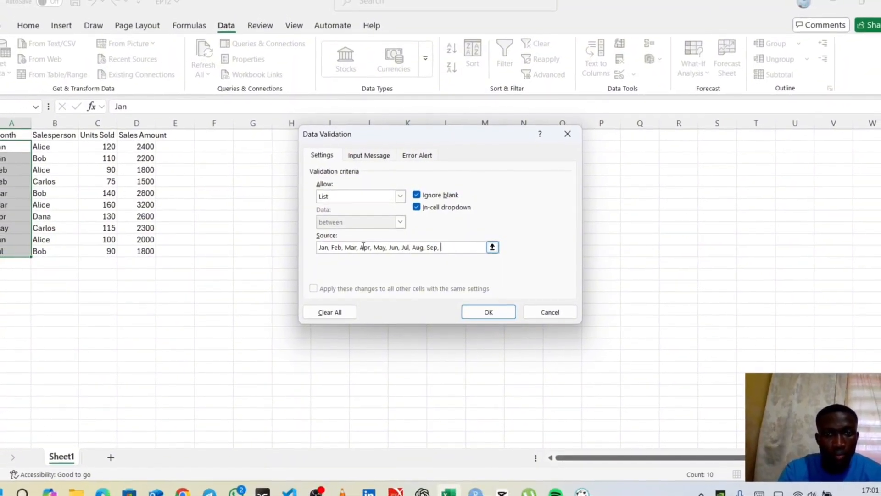
{"action": "type", "text": "t, Nov,"}
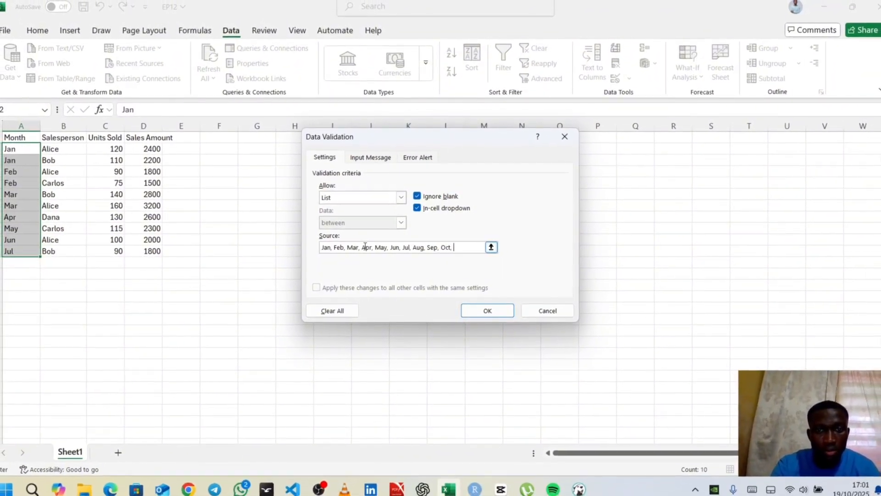
{"action": "type", "text": " Dec"}
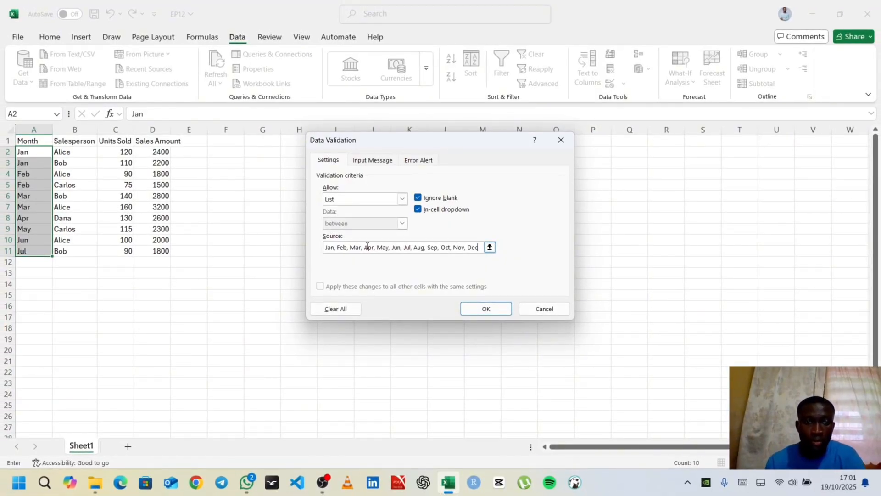
{"action": "left_click", "coordinate": [486, 309]}
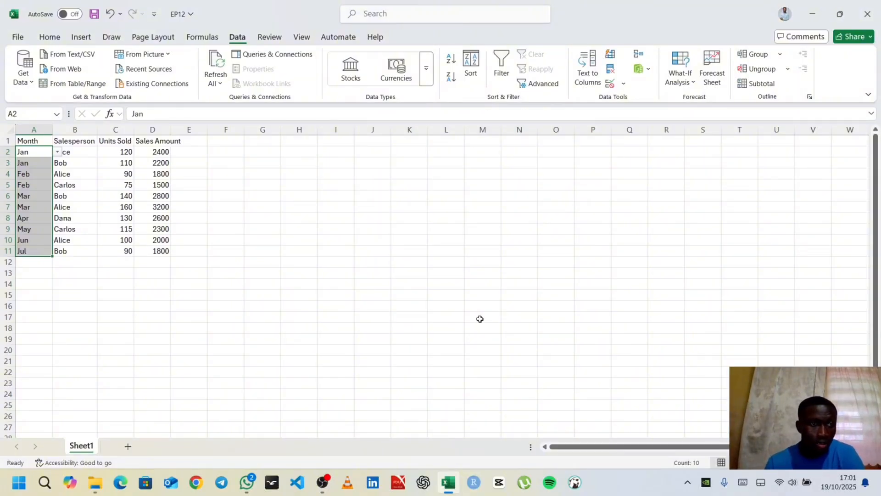
Check that month cells A2 to A7 each have a dropdown, and view the list of months offered in A2
{"action": "left_click", "coordinate": [31, 163]}
{"action": "left_click", "coordinate": [27, 175]}
{"action": "left_click", "coordinate": [29, 193]}
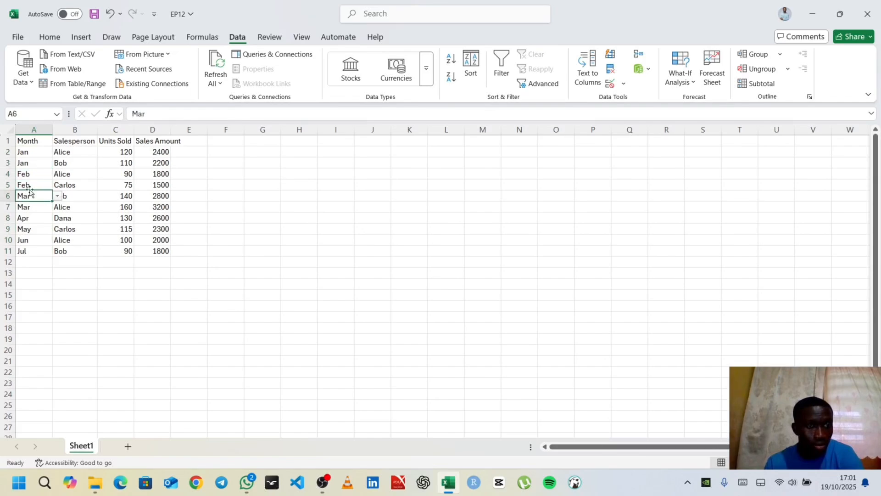
{"action": "left_click", "coordinate": [29, 185]}
{"action": "left_click", "coordinate": [28, 196]}
{"action": "left_click", "coordinate": [30, 207]}
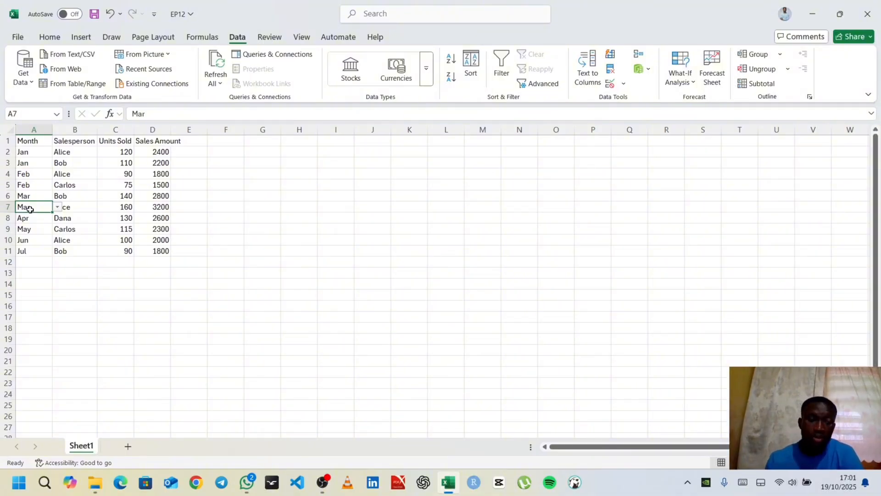
{"action": "left_click", "coordinate": [28, 154]}
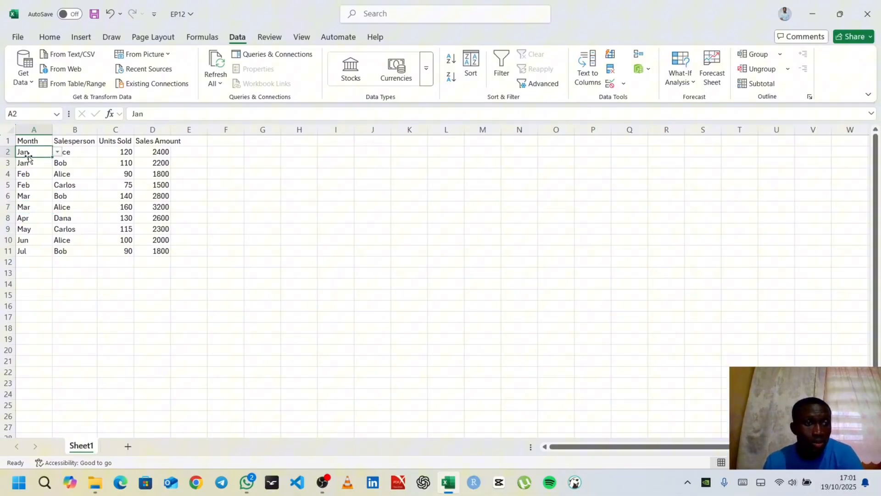
{"action": "left_click", "coordinate": [57, 154]}
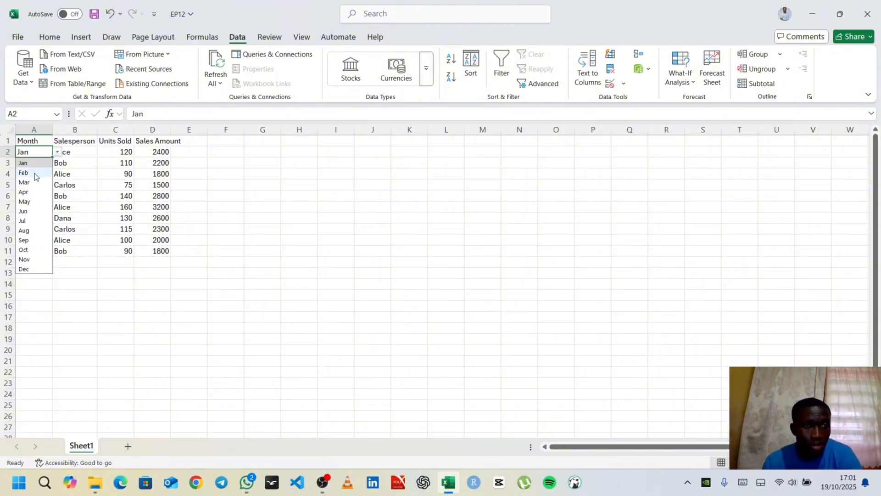
{"action": "left_click", "coordinate": [262, 217]}
Change the month in A2 to May and the month in A8 to Dec
{"action": "left_click", "coordinate": [32, 152]}
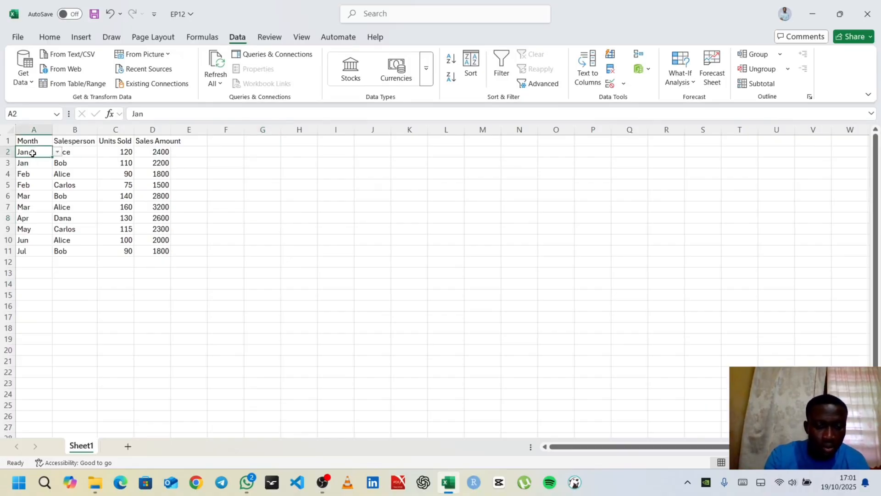
{"action": "key", "text": "BackSpace"}
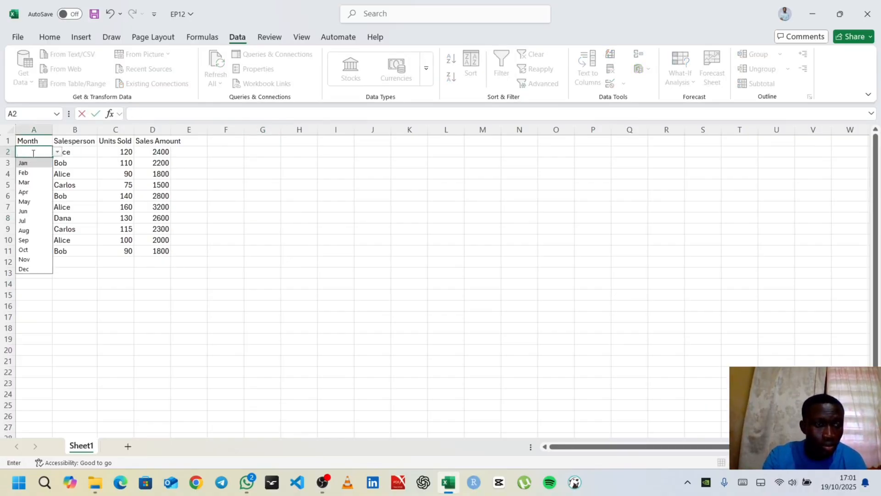
{"action": "type", "text": "may"}
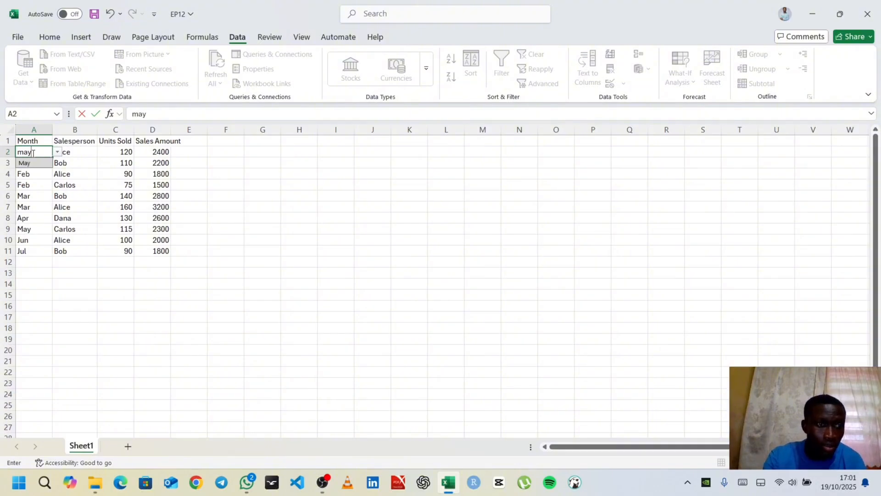
{"action": "key", "text": "Return"}
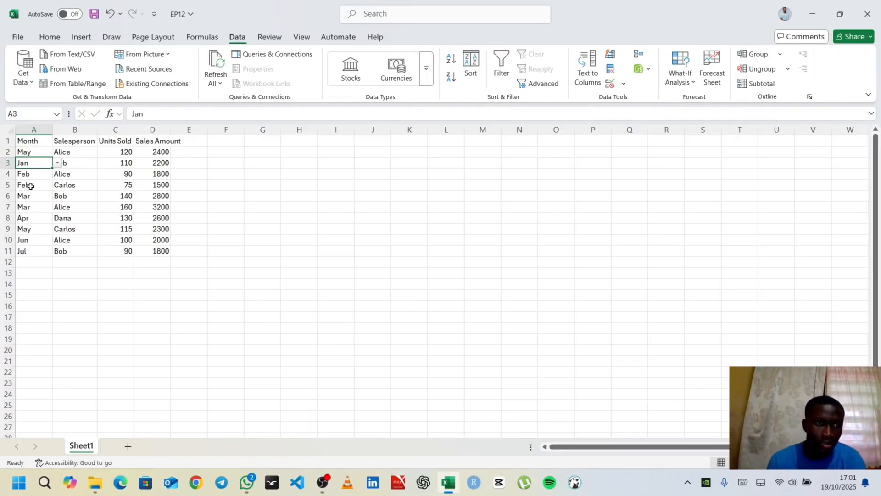
{"action": "left_click", "coordinate": [18, 221]}
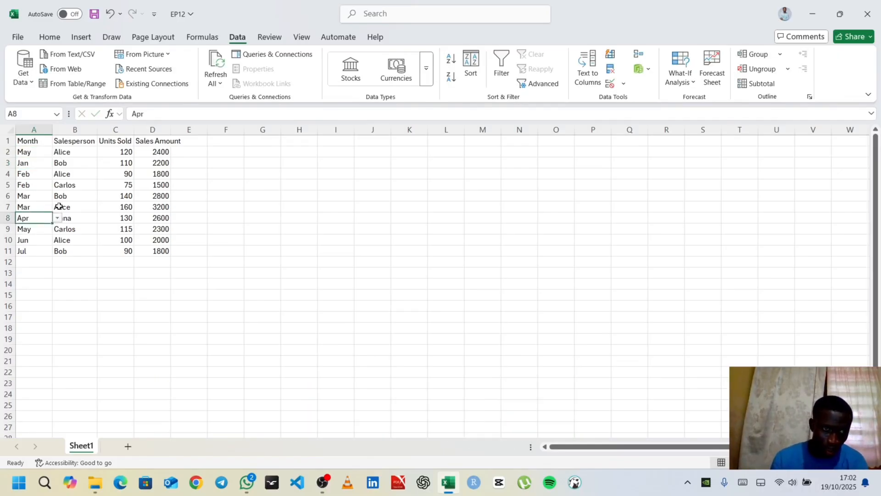
{"action": "type", "text": "dec"}
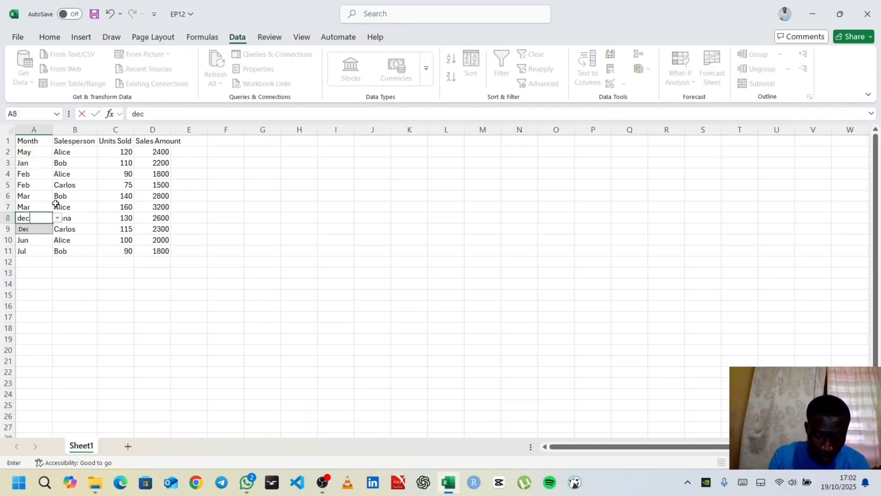
{"action": "key", "text": "Return"}
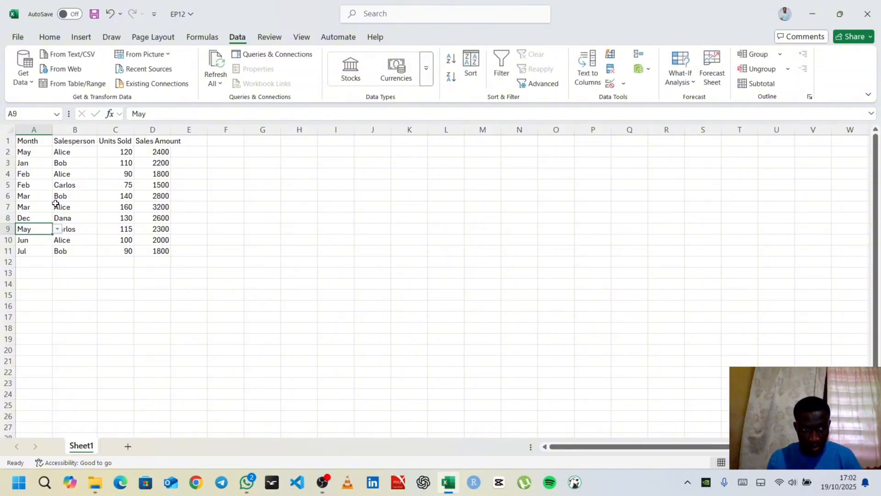
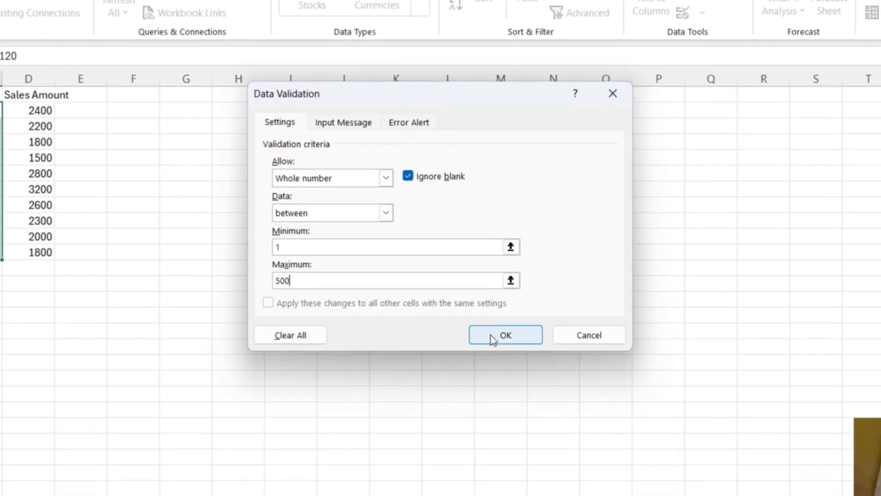
Apply data validation to the Units Sold cells that allows whole numbers between 1 and 500
{"action": "left_click", "coordinate": [519, 352]}
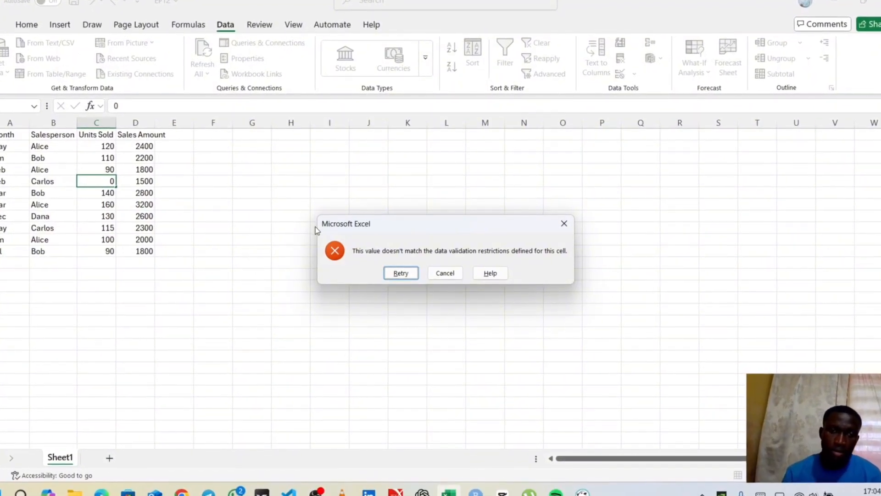
Test the Units Sold validation by retrying C5 with 501, and set the cell to 67
{"action": "left_click", "coordinate": [401, 273]}
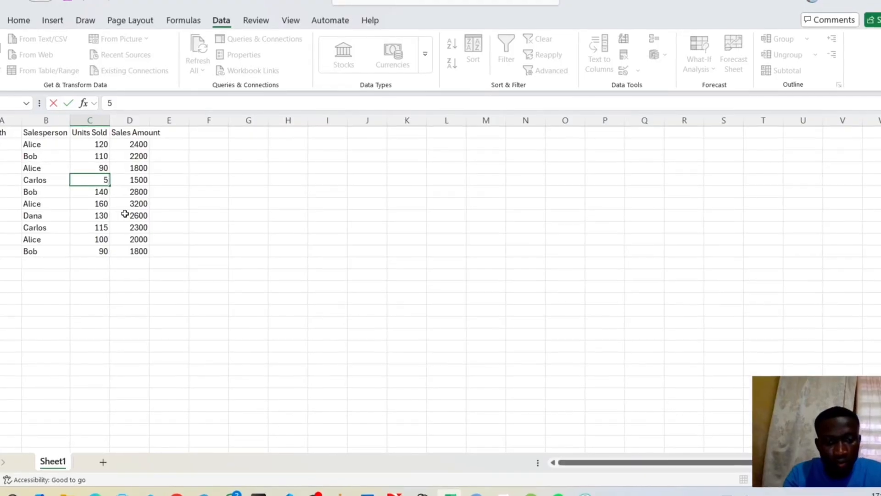
{"action": "type", "text": "501"}
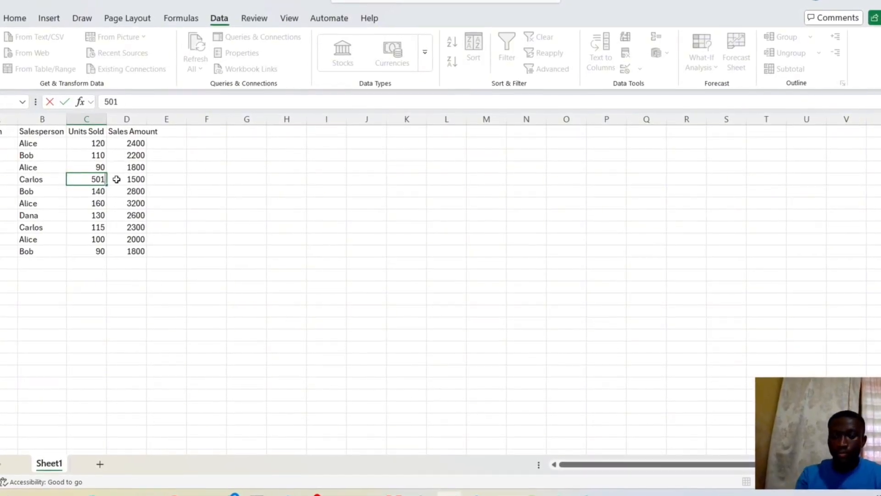
{"action": "key", "text": "Return"}
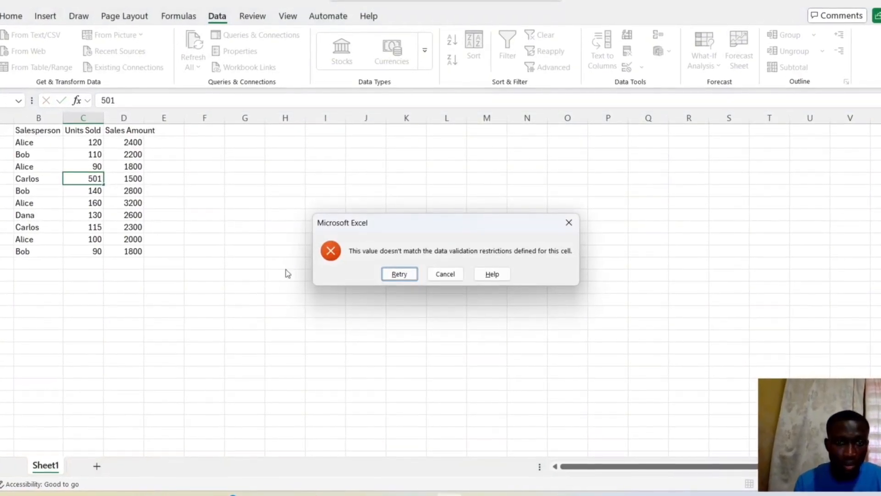
{"action": "left_click", "coordinate": [398, 274]}
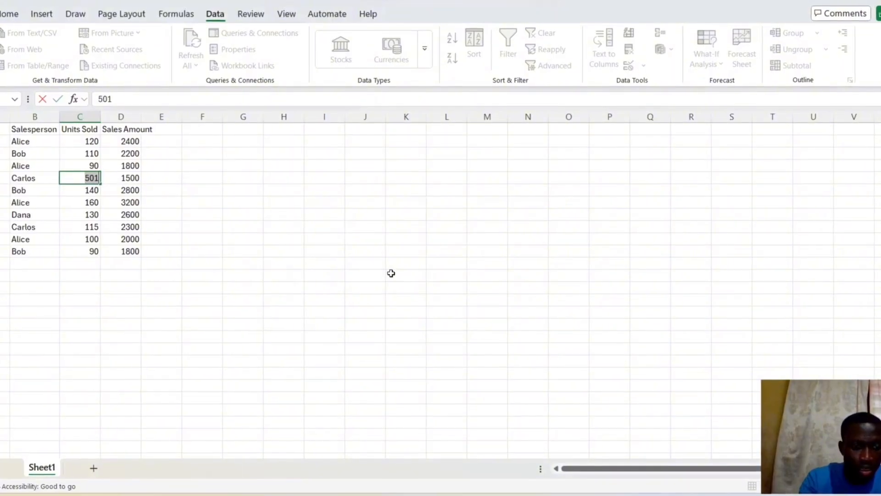
{"action": "type", "text": "67"}
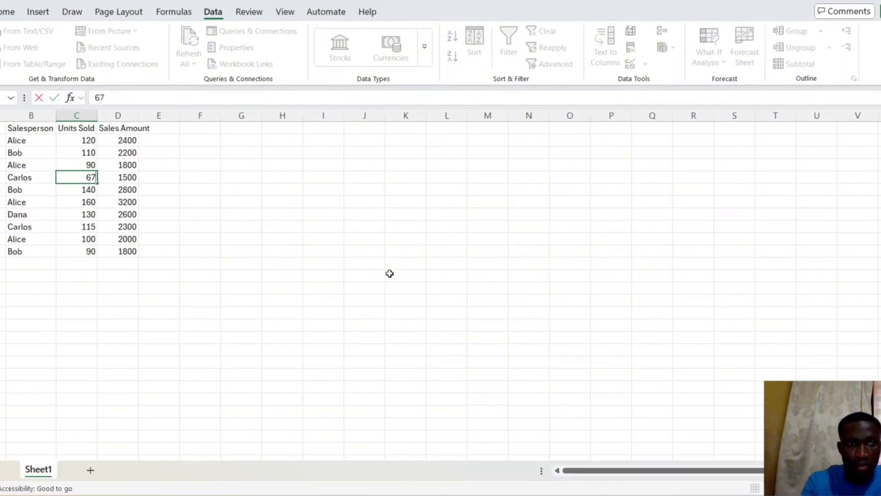
{"action": "key", "text": "Return"}
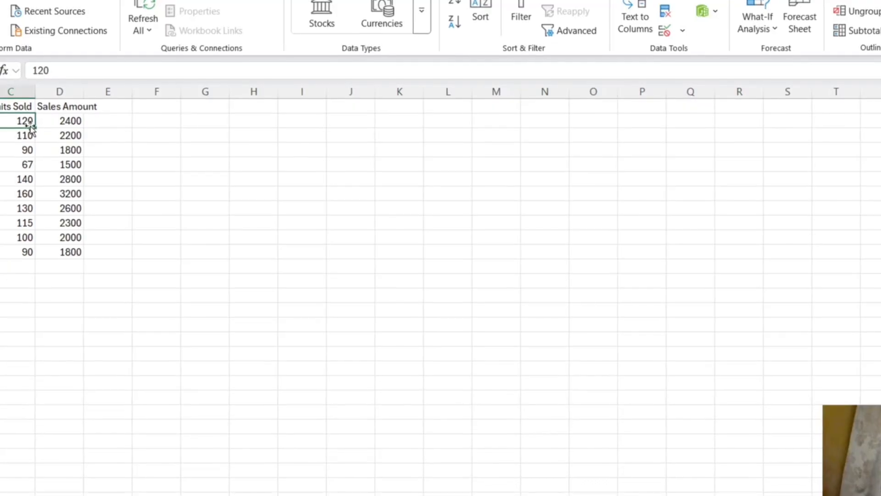
Apply the Number format to the Units Sold cells C2:C11
{"action": "left_click_drag", "start_coordinate": [22, 120], "coordinate": [7, 254]}
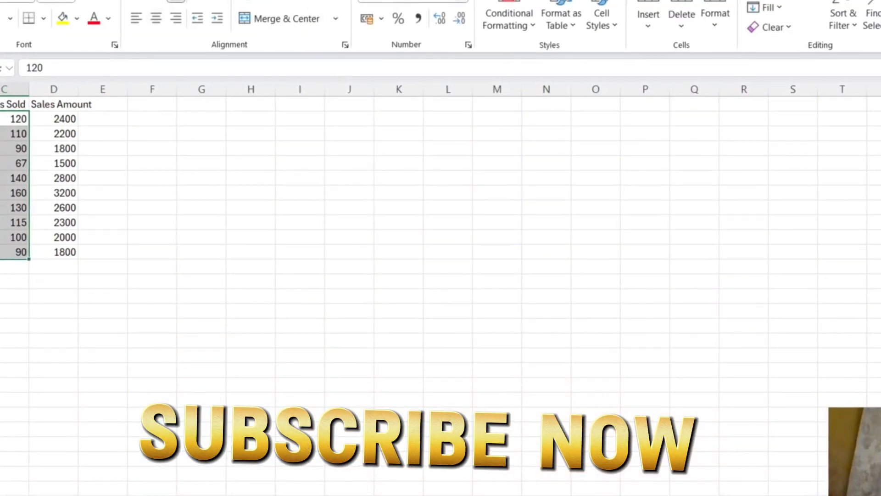
{"action": "left_click", "coordinate": [466, 1]}
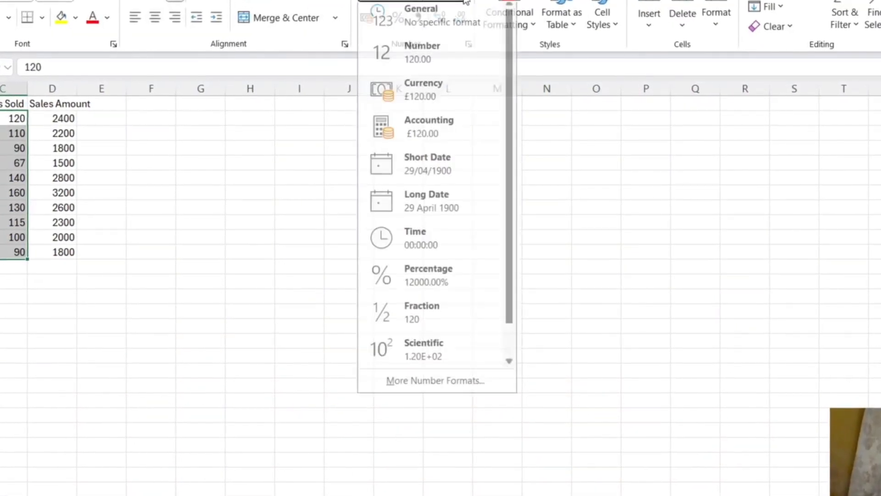
{"action": "left_click", "coordinate": [423, 65]}
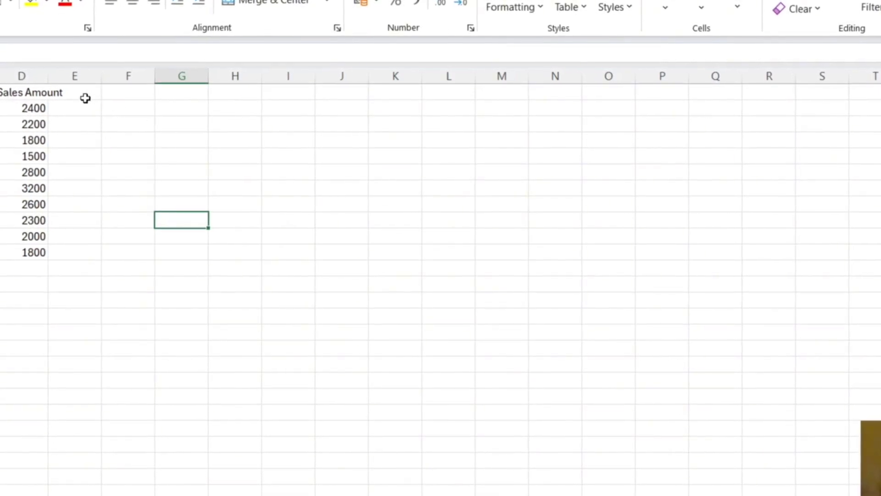
Autofit the Sales Amount column and enter the header Date in E1
{"action": "double_click", "coordinate": [44, 72]}
{"action": "left_click", "coordinate": [79, 95]}
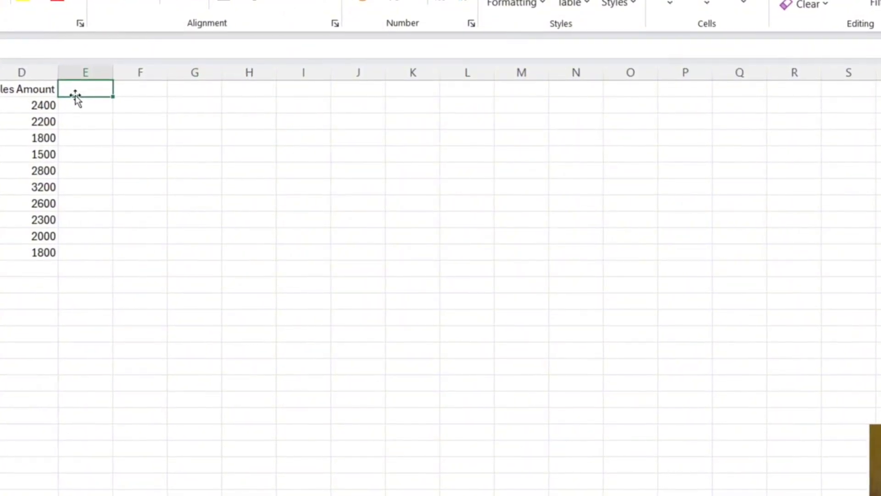
{"action": "type", "text": "Date"}
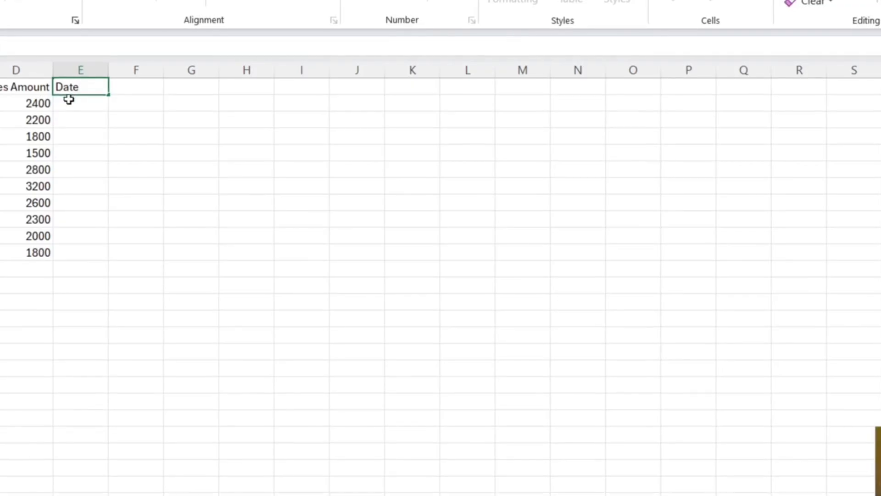
Start a data validation rule on the Date cells E2:E11 that allows only dates
{"action": "left_click_drag", "start_coordinate": [81, 104], "coordinate": [88, 256]}
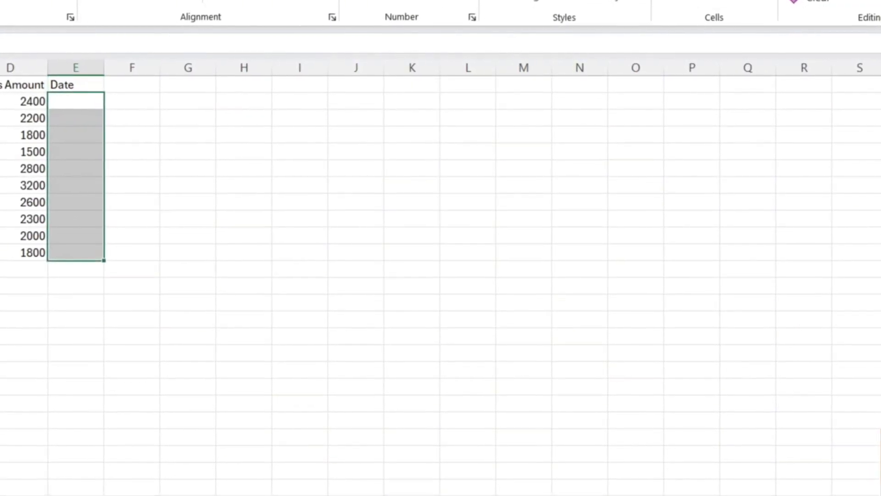
{"action": "left_click", "coordinate": [92, 0]}
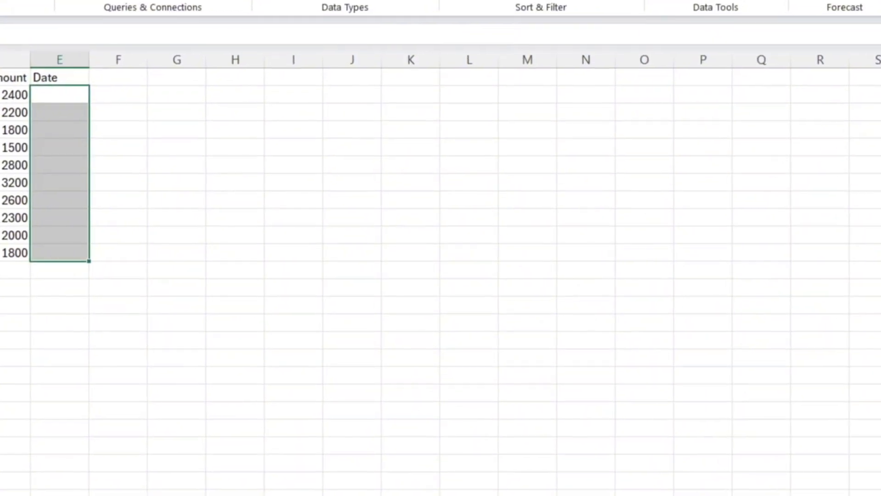
{"action": "left_click", "coordinate": [726, 0]}
{"action": "left_click", "coordinate": [745, 14]}
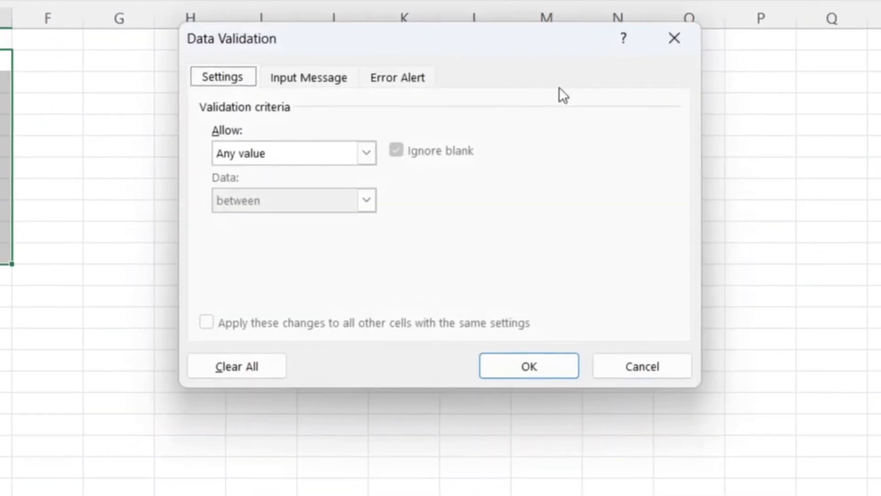
{"action": "left_click", "coordinate": [366, 153]}
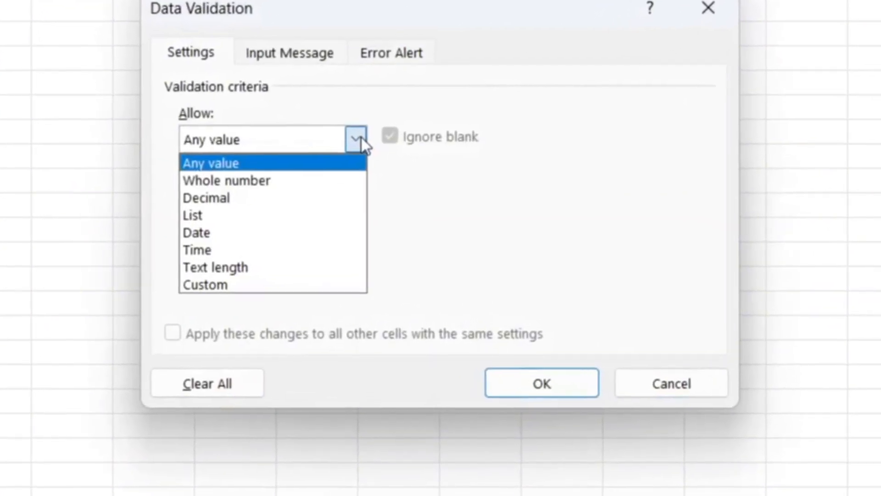
{"action": "left_click", "coordinate": [263, 233]}
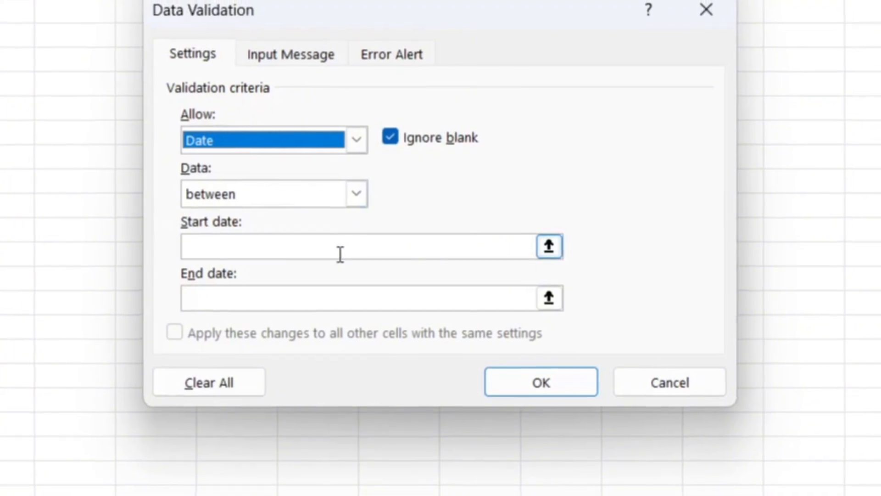
Limit the Date validation to dates between 1/1/2025 and 31/12/2025 and apply the rule
{"action": "left_click", "coordinate": [341, 255]}
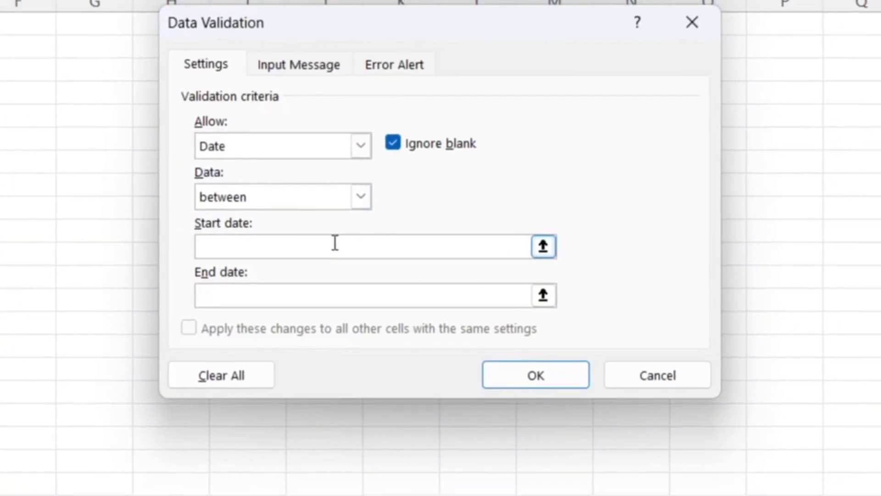
{"action": "type", "text": "1"}
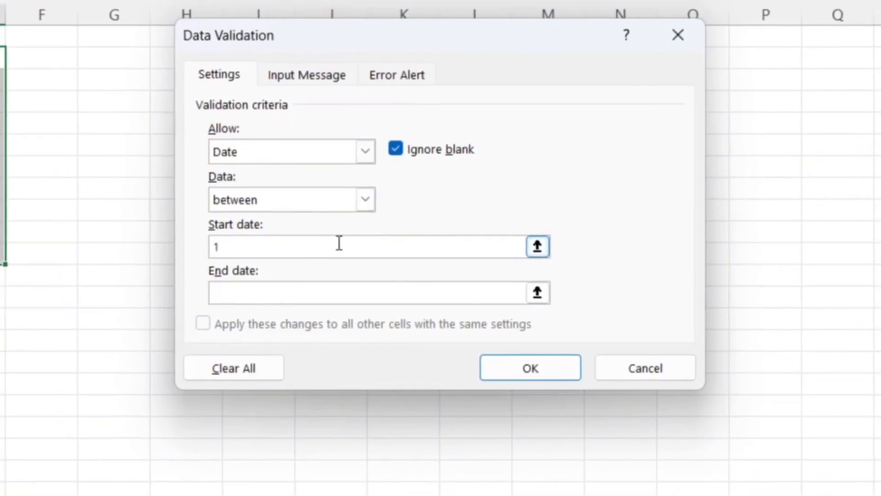
{"action": "type", "text": "/1/2"}
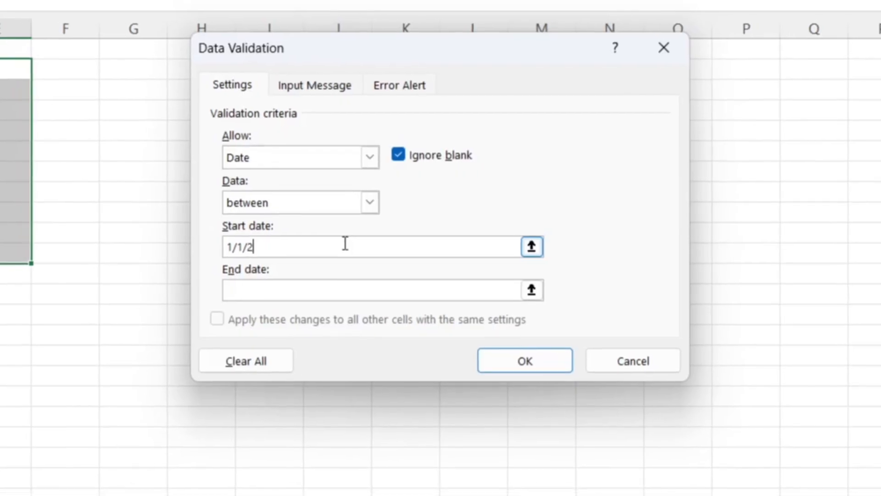
{"action": "type", "text": "025"}
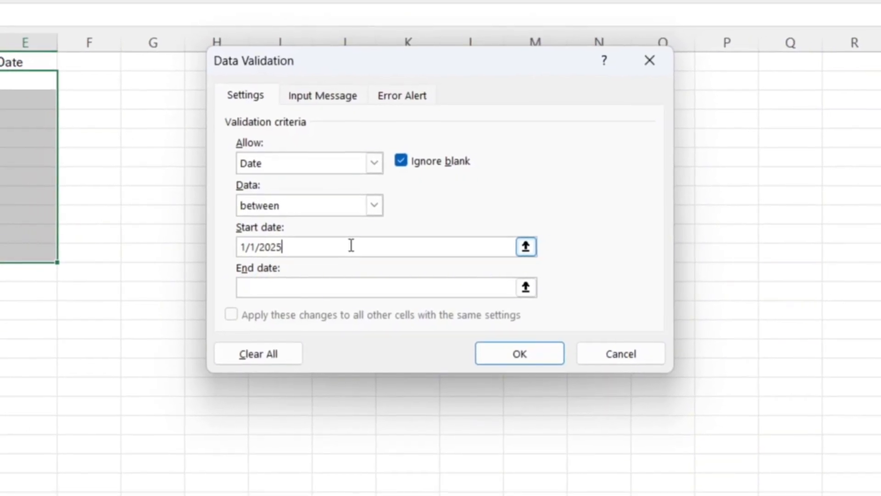
{"action": "left_click", "coordinate": [317, 284]}
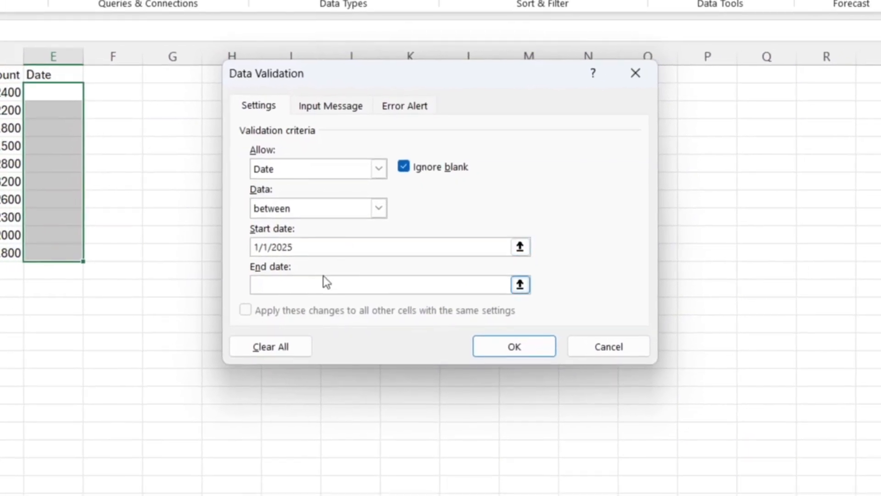
{"action": "type", "text": "3"}
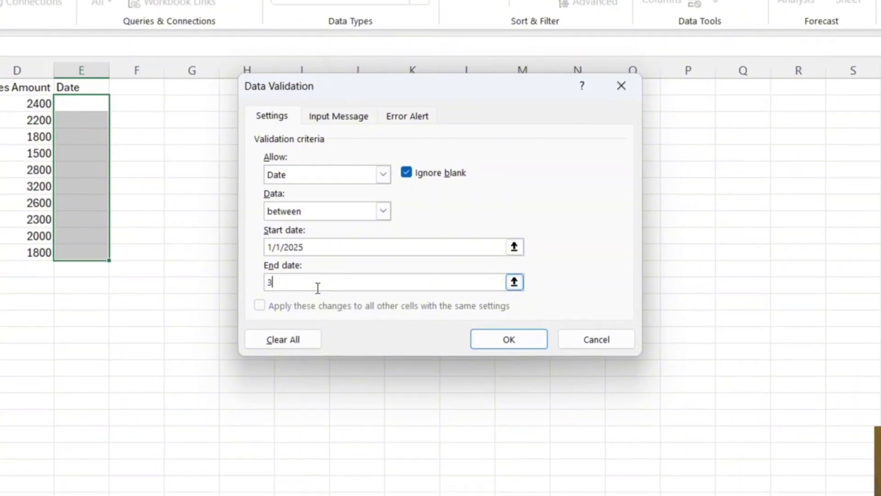
{"action": "type", "text": "1/"}
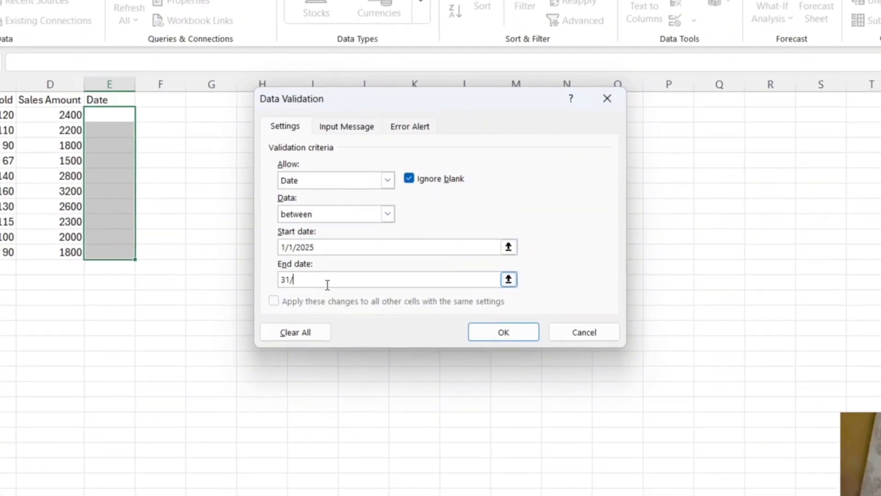
{"action": "type", "text": "12"}
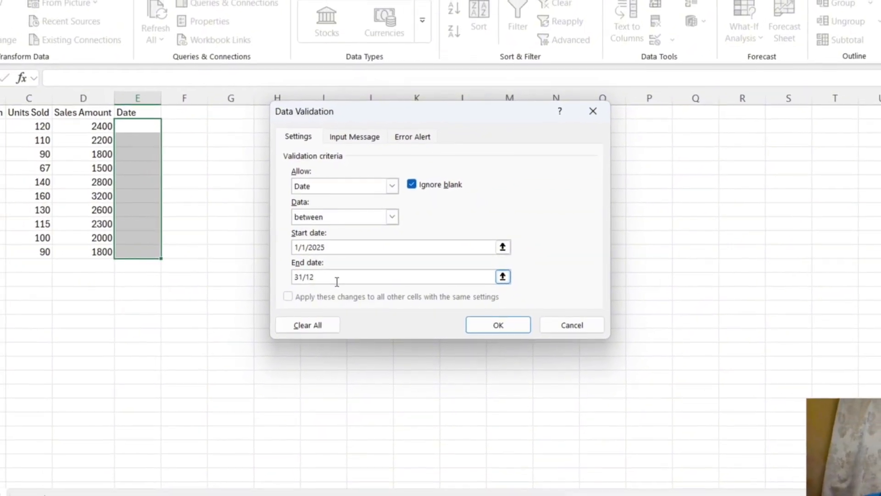
{"action": "type", "text": "/202"}
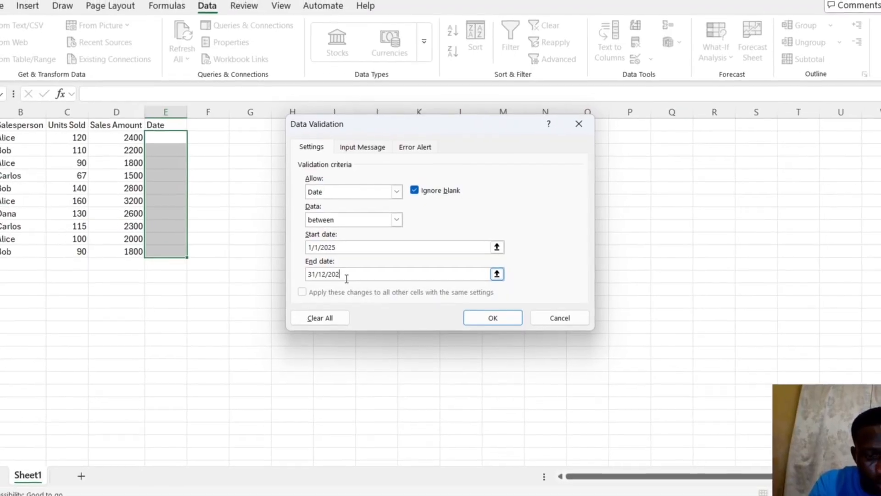
{"action": "type", "text": "5"}
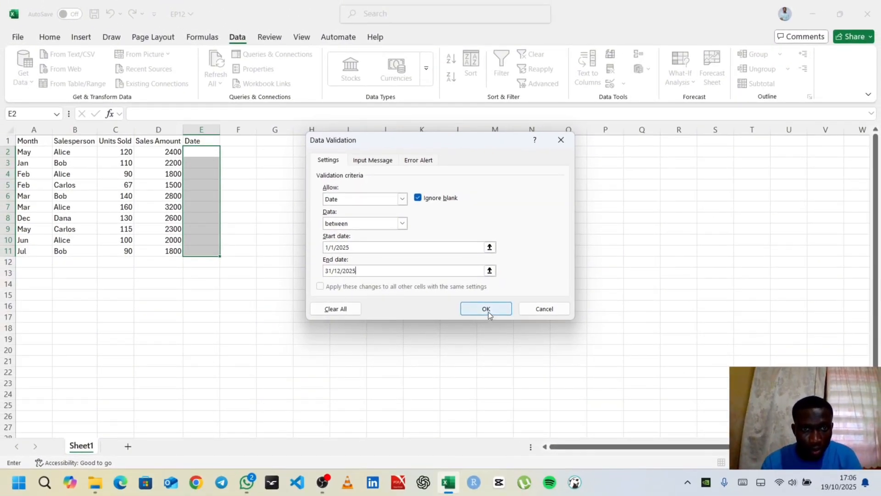
{"action": "left_click", "coordinate": [488, 310]}
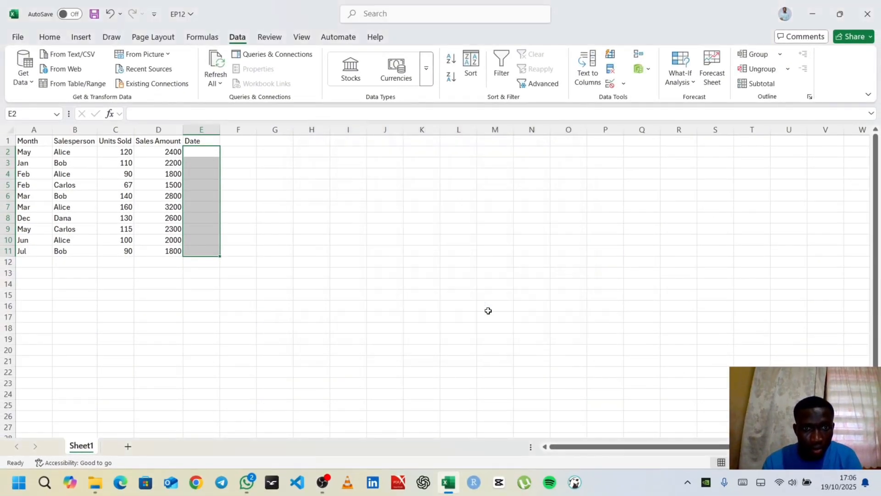
Test the Date validation by trying 1/1/2024 in E2, and enter 14/09/2025 in the cell
{"action": "left_click", "coordinate": [204, 154]}
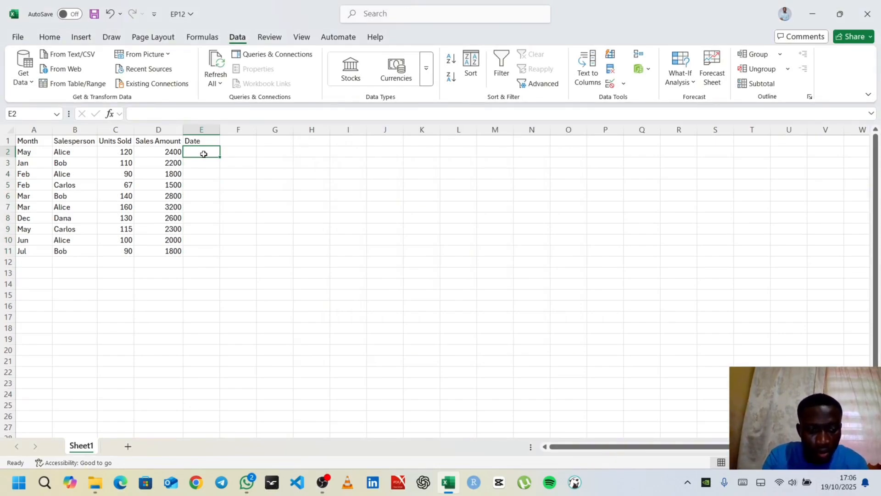
{"action": "type", "text": "1/1/2024"}
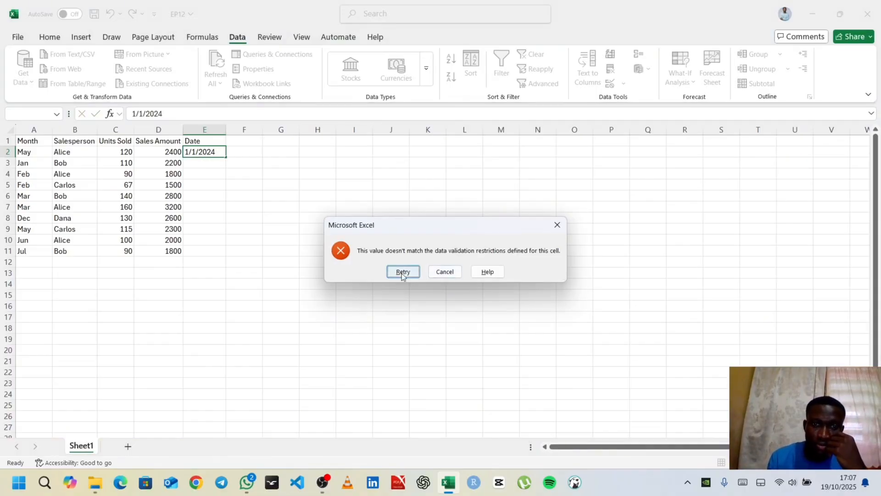
{"action": "left_click", "coordinate": [557, 225]}
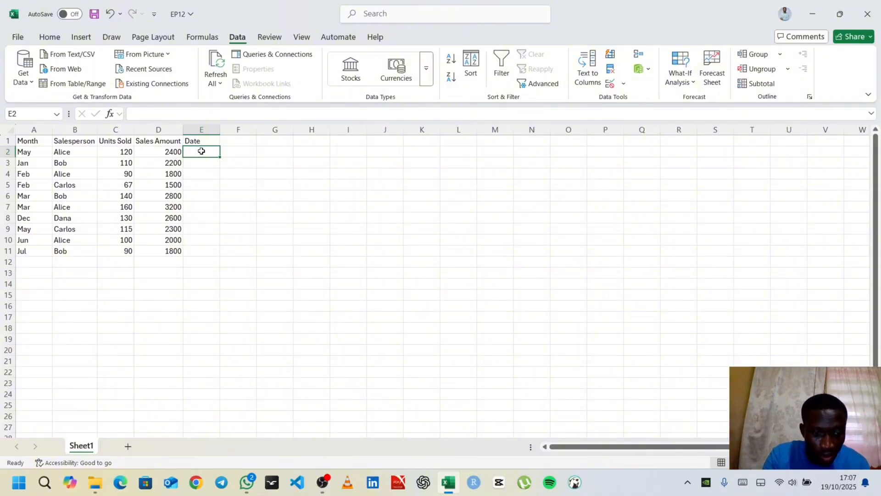
{"action": "type", "text": "14/09/2025"}
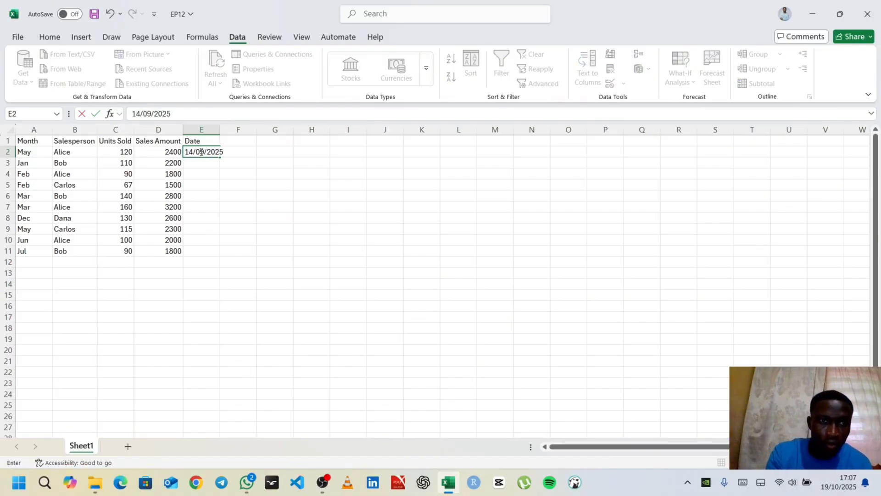
{"action": "key", "text": "Return"}
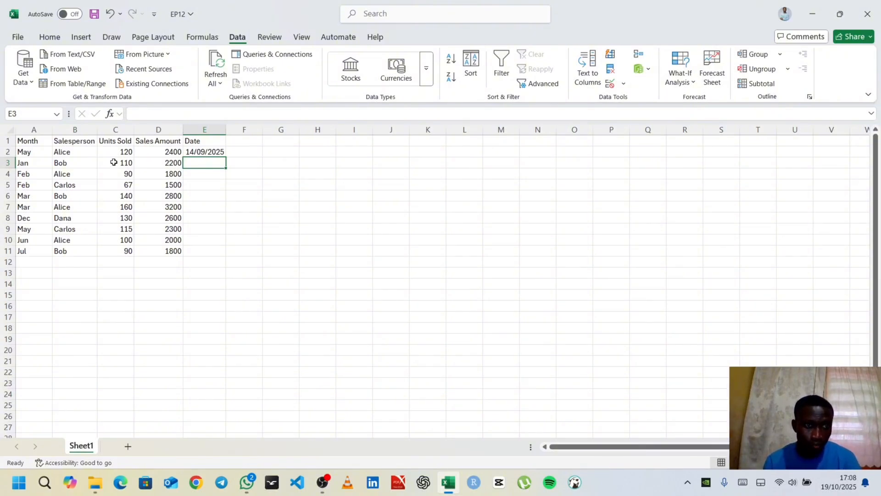
Add the input message title "Units Sold Entry" to the data validation of the Units Sold cells C2:C11
{"action": "left_click_drag", "start_coordinate": [117, 151], "coordinate": [128, 251]}
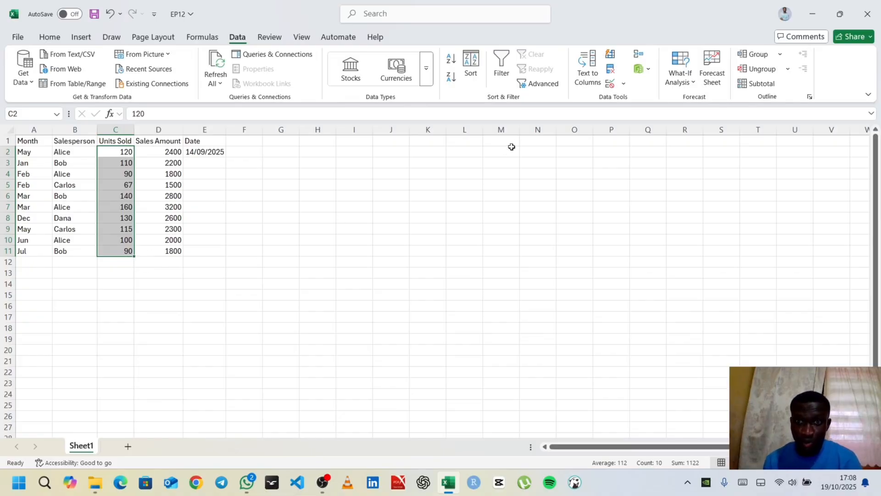
{"action": "left_click", "coordinate": [611, 86]}
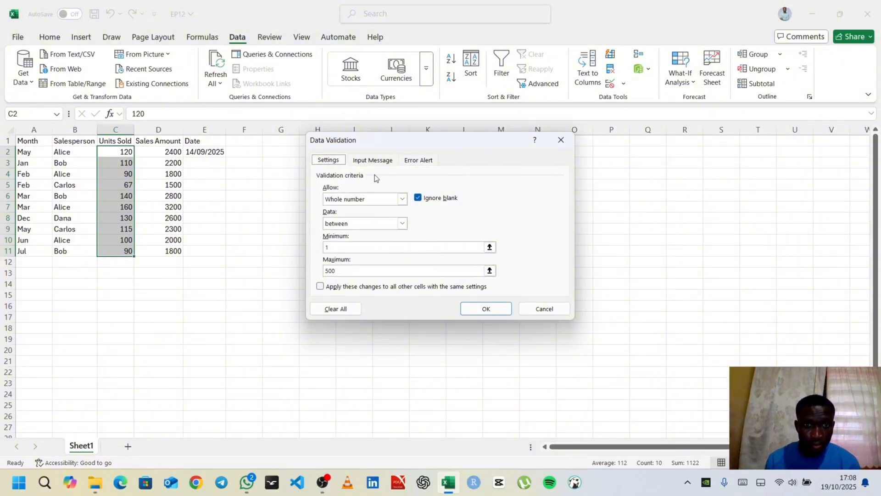
{"action": "left_click", "coordinate": [378, 163]}
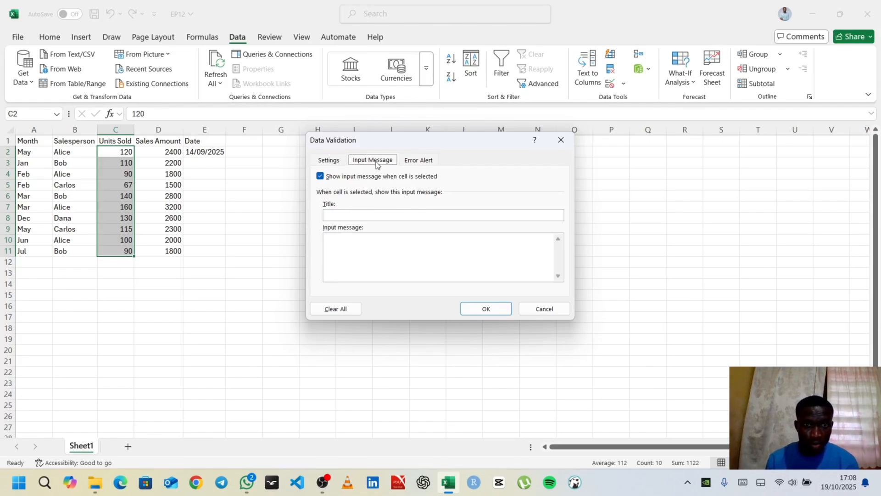
{"action": "left_click", "coordinate": [356, 212]}
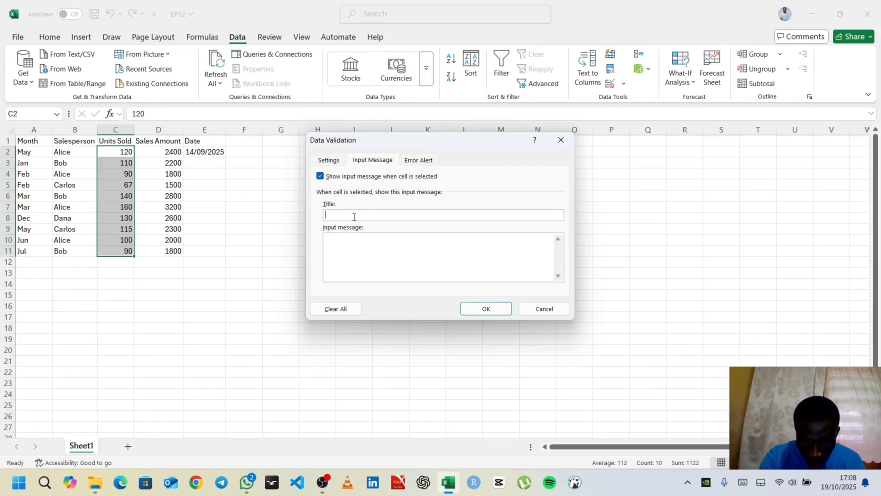
{"action": "type", "text": "Units "}
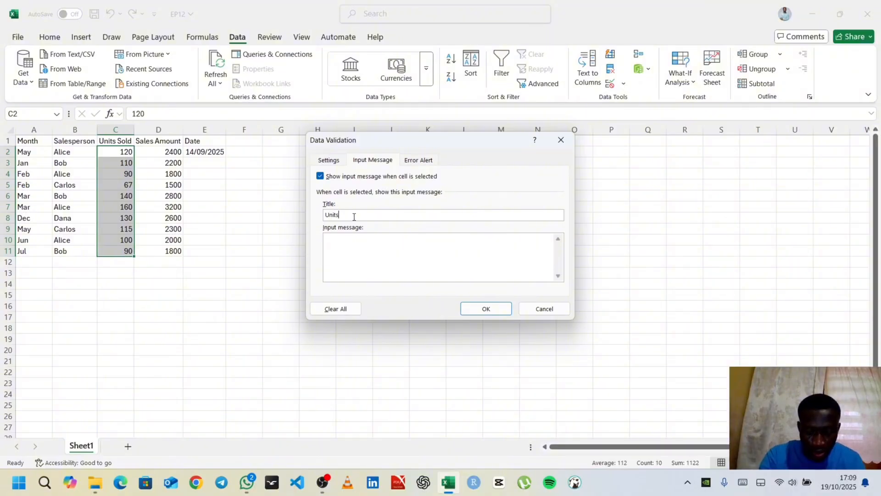
{"action": "type", "text": "Sol"}
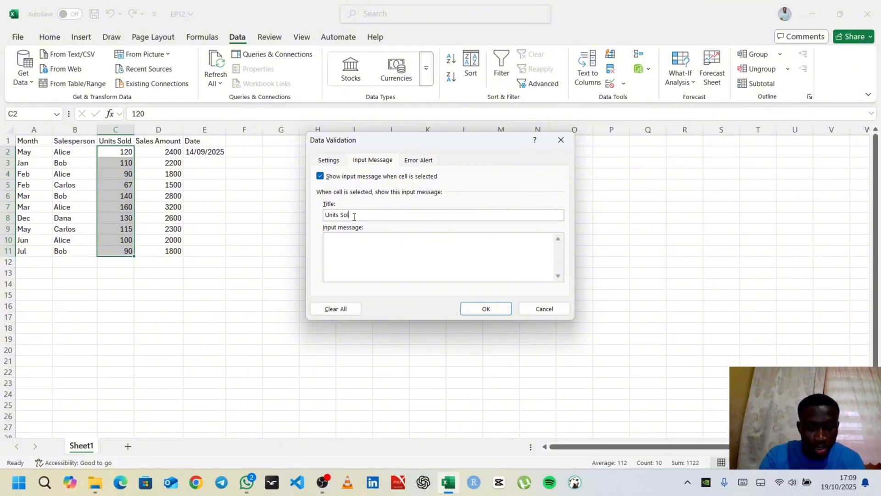
{"action": "type", "text": "d Entrky"}
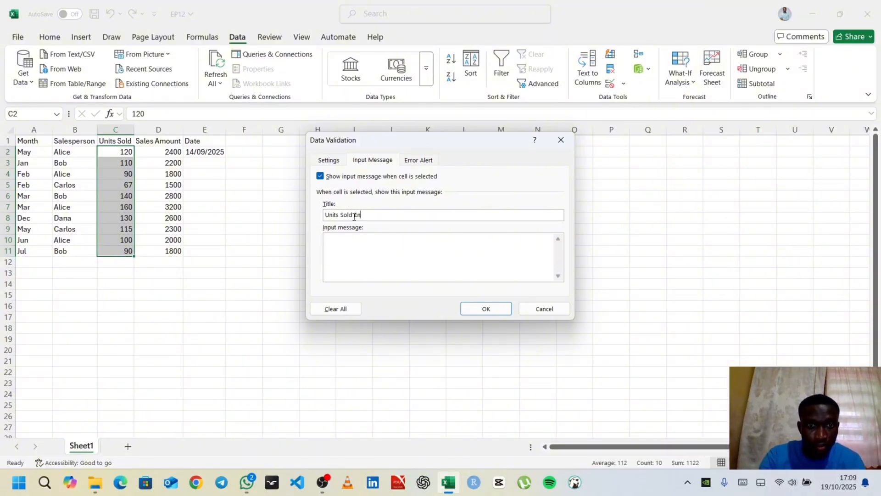
{"action": "key", "text": "BackSpace"}
{"action": "key", "text": "BackSpace"}
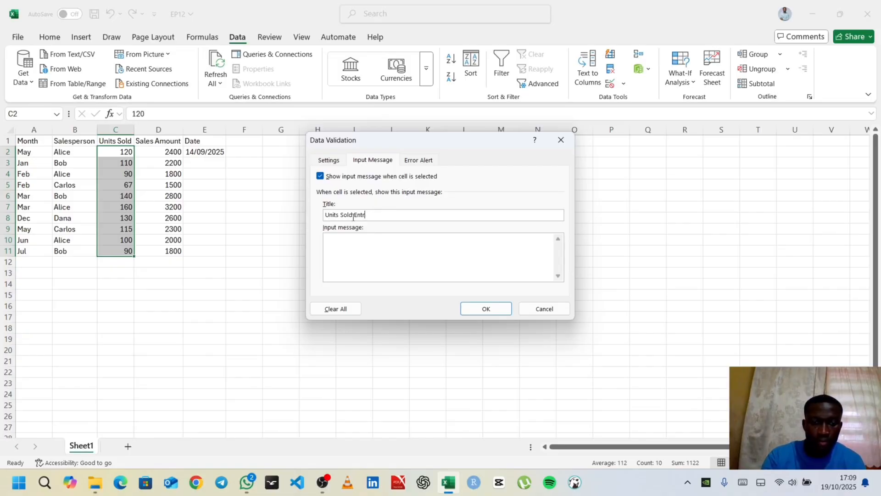
{"action": "type", "text": "r"}
{"action": "key", "text": "BackSpace"}
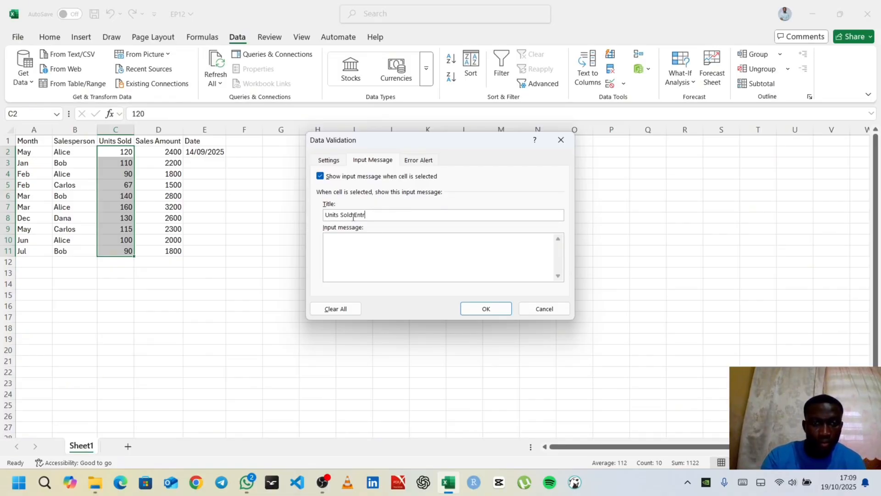
{"action": "type", "text": "y"}
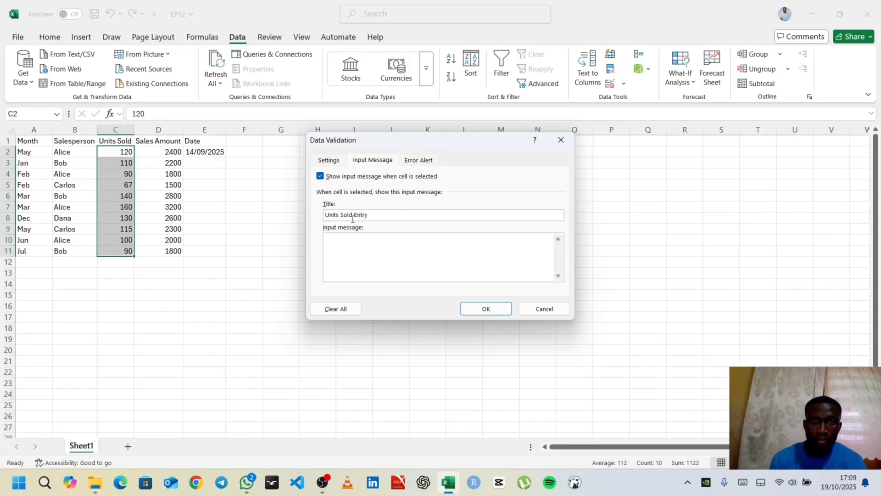
Enter "Enter a number between 1 and 500" as the input message for the Units Sold validation
{"action": "left_click", "coordinate": [351, 246]}
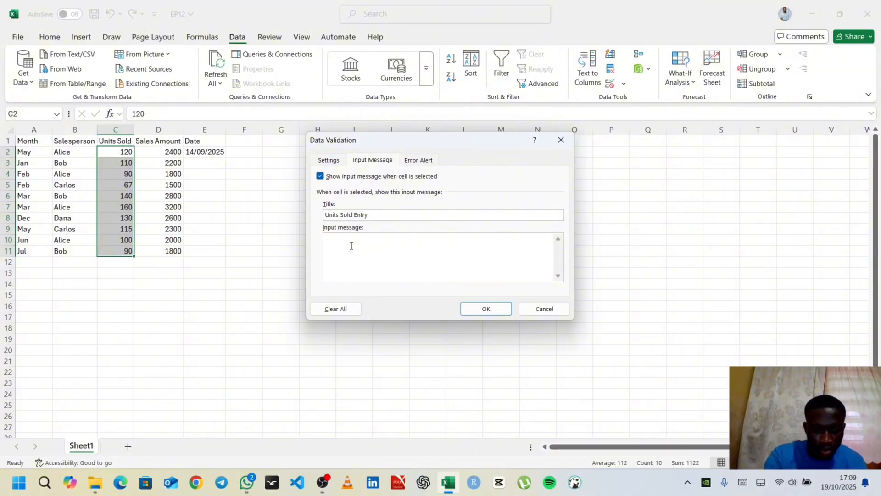
{"action": "type", "text": "Enter"}
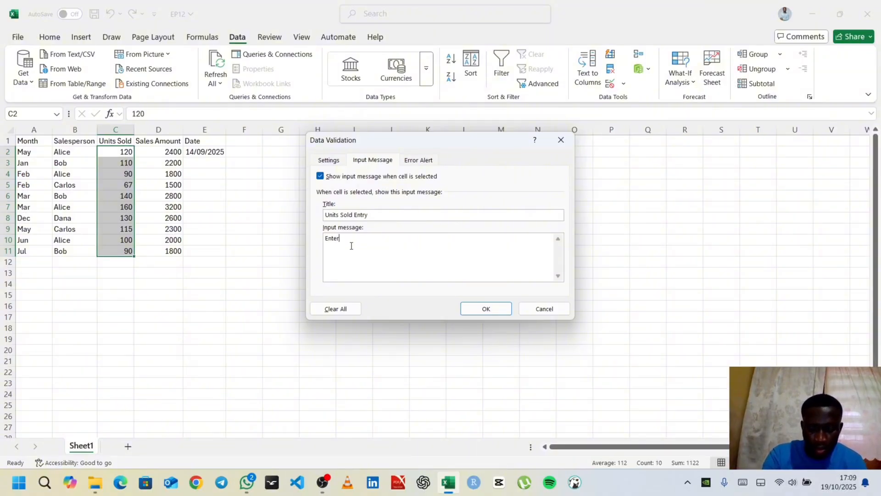
{"action": "type", "text": " a number bw"}
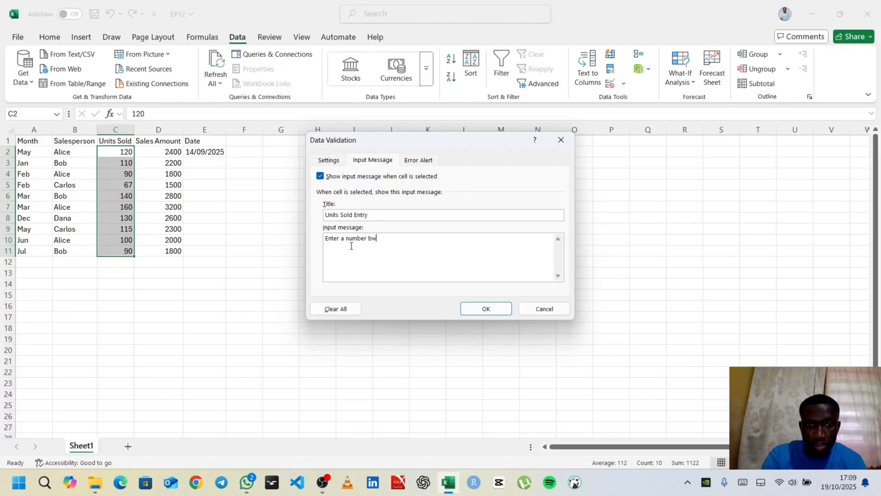
{"action": "key", "text": "BackSpace"}
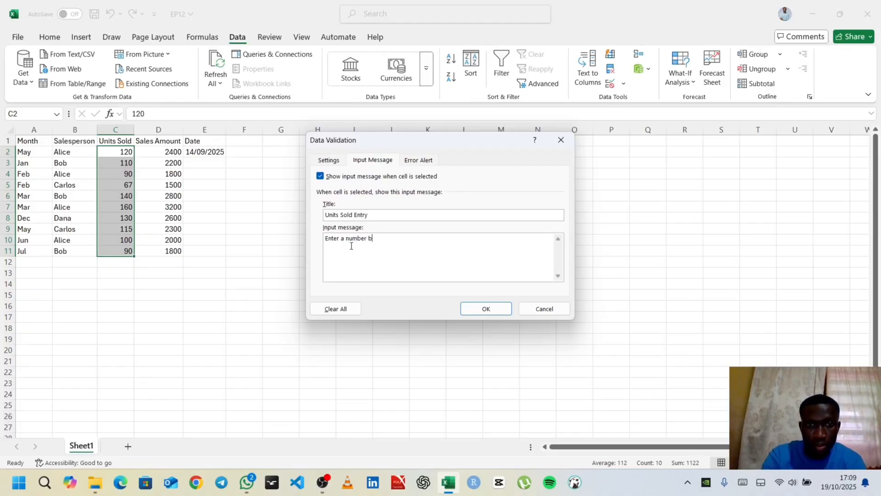
{"action": "type", "text": "etween "}
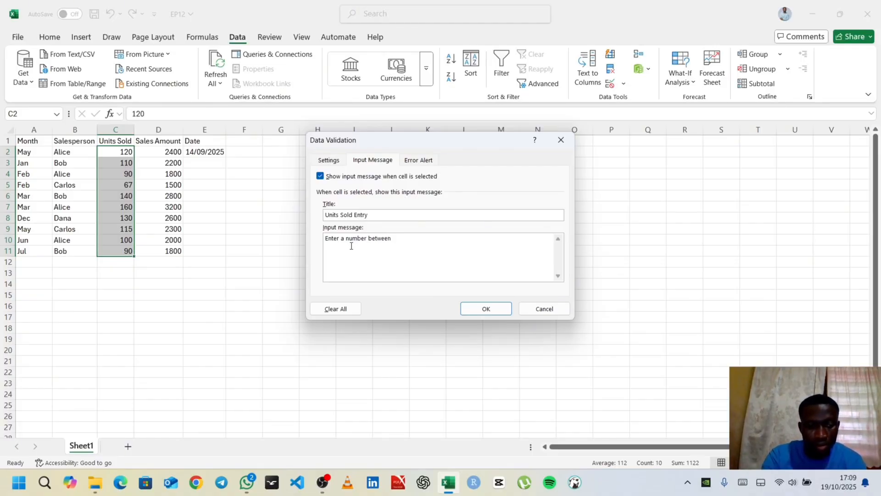
{"action": "type", "text": "1 and "}
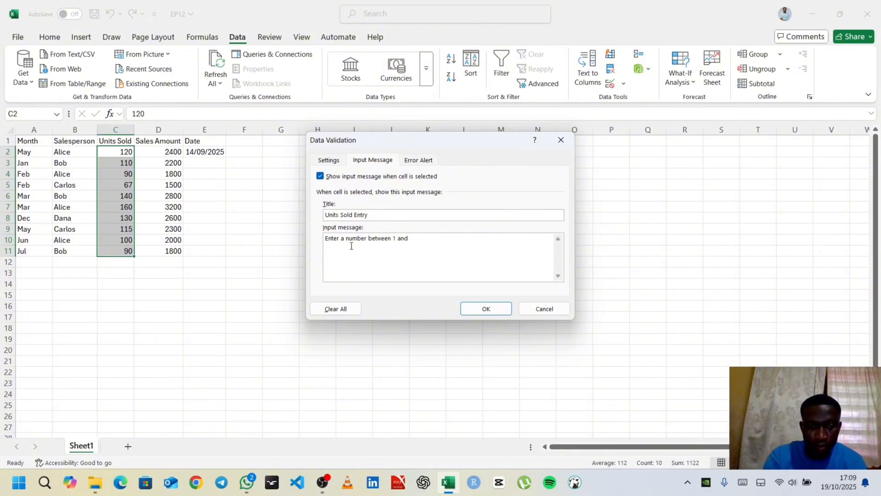
{"action": "type", "text": "500"}
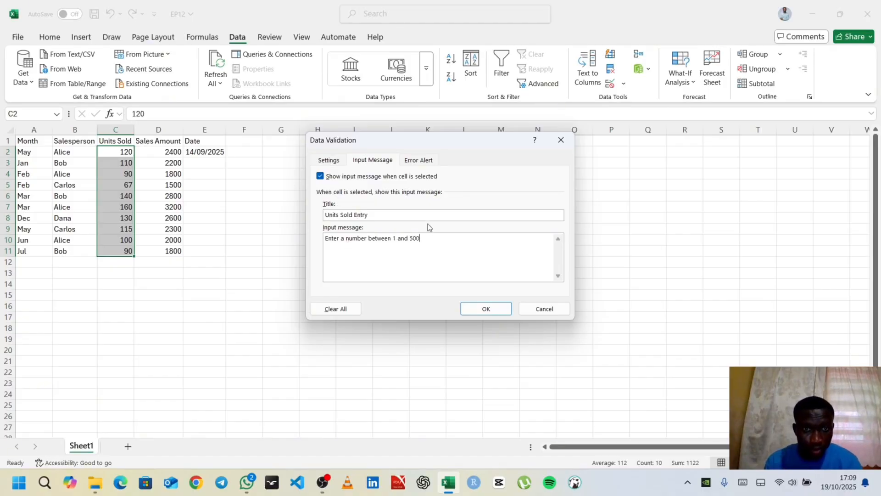
Set the Units Sold validation's error alert to the Stop style with the title "Invalid Entry"
{"action": "left_click", "coordinate": [427, 160]}
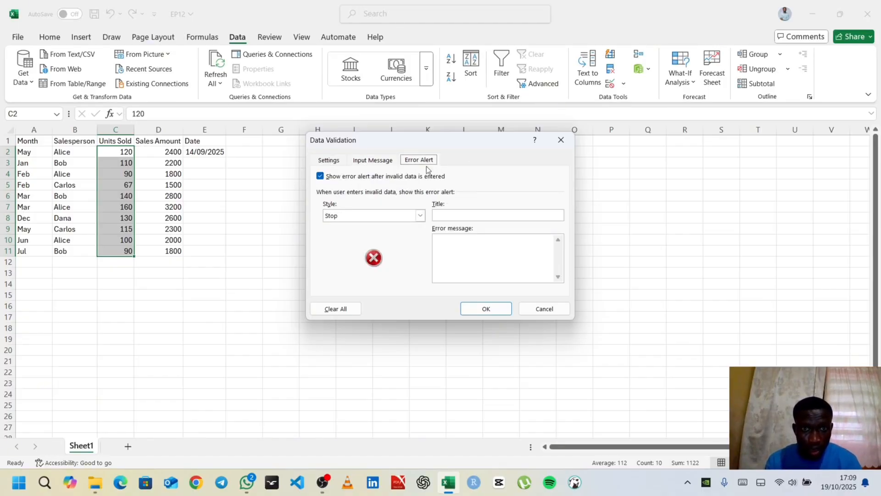
{"action": "left_click", "coordinate": [420, 215]}
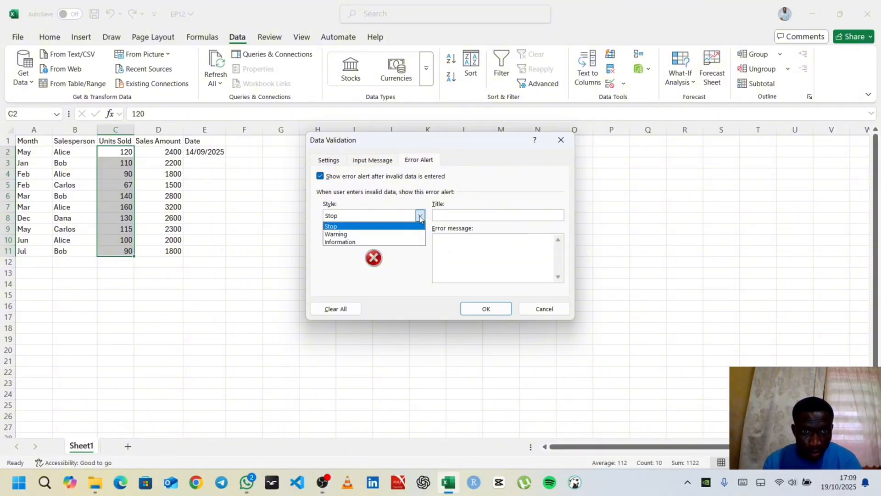
{"action": "left_click", "coordinate": [385, 228]}
{"action": "left_click", "coordinate": [460, 219]}
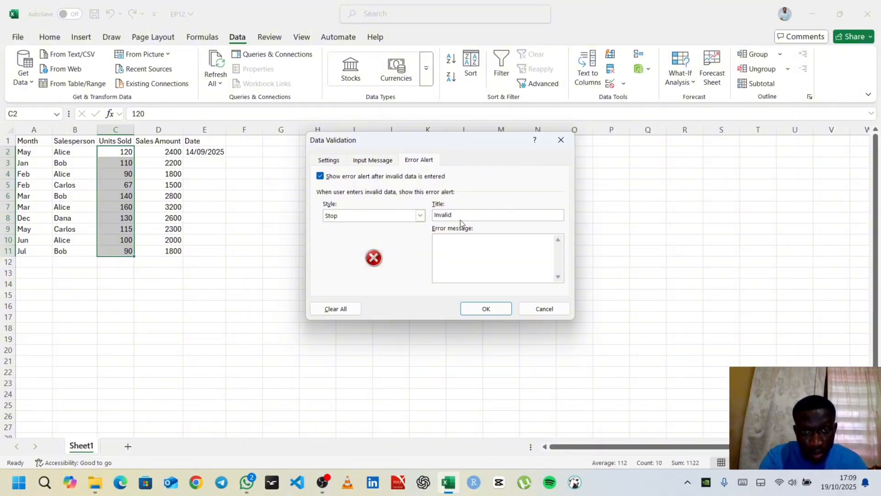
{"action": "type", "text": "Invalid "}
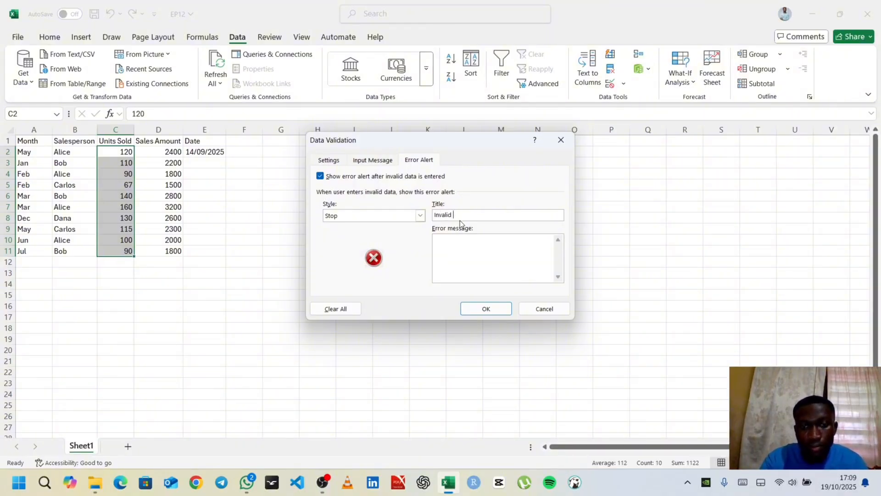
{"action": "type", "text": "e"}
{"action": "key", "text": "BackSpace"}
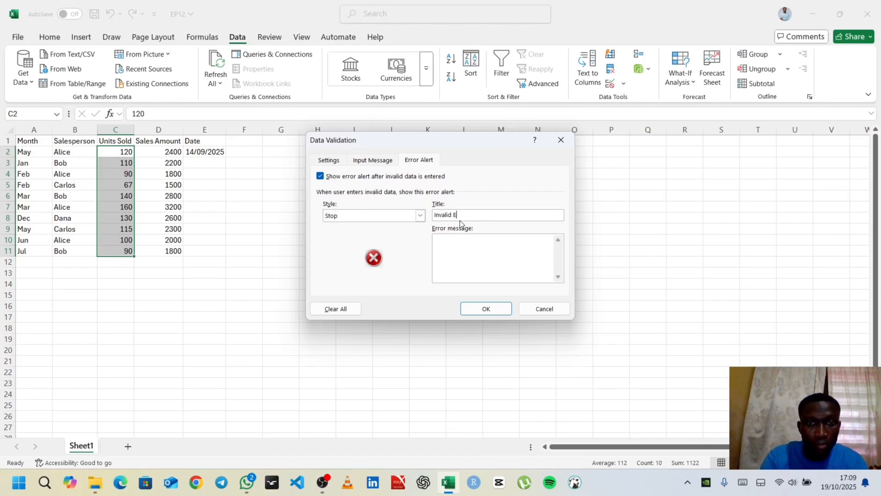
{"action": "type", "text": "Entry"}
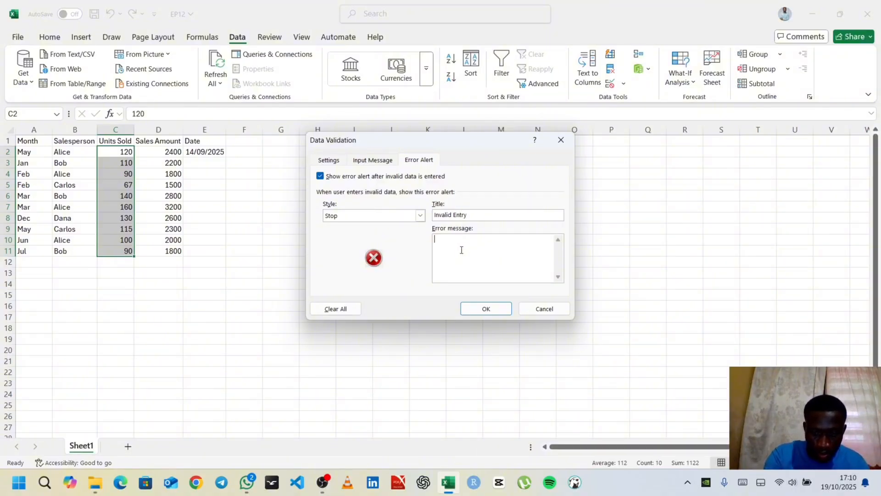
{"action": "left_click", "coordinate": [462, 250]}
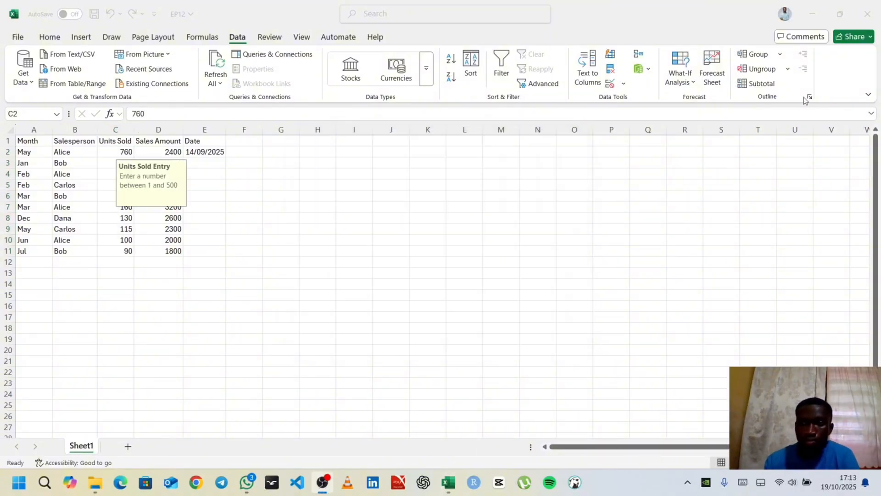
Copy one instance of each salesperson's name from the Salesperson column into cells I4:I7
{"action": "left_click", "coordinate": [810, 9]}
{"action": "left_click", "coordinate": [330, 276]}
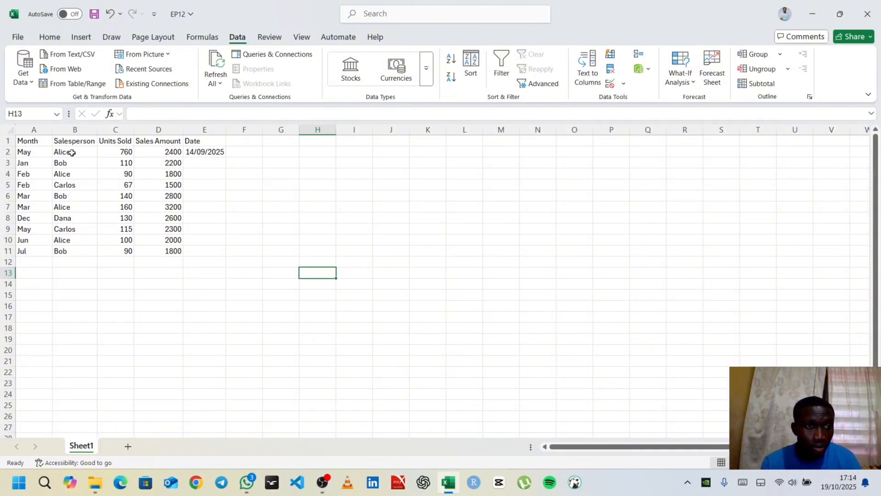
{"action": "left_click_drag", "start_coordinate": [72, 152], "coordinate": [67, 250]}
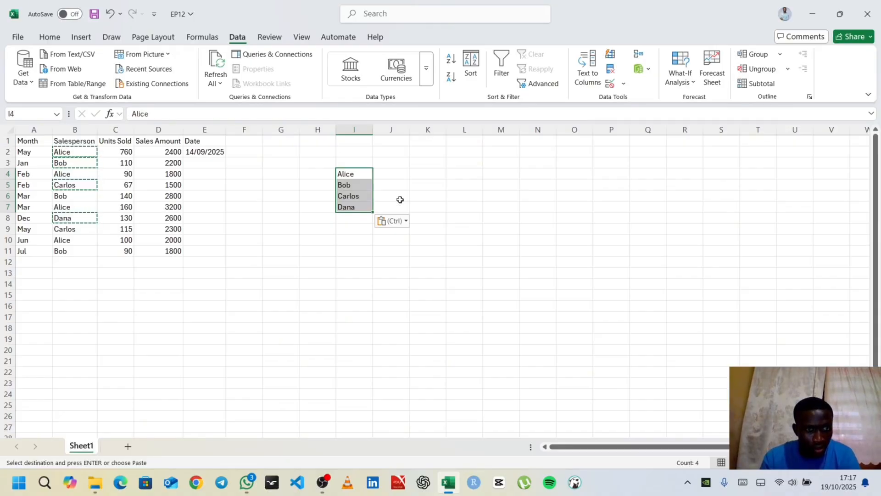
{"action": "left_click", "coordinate": [305, 294]}
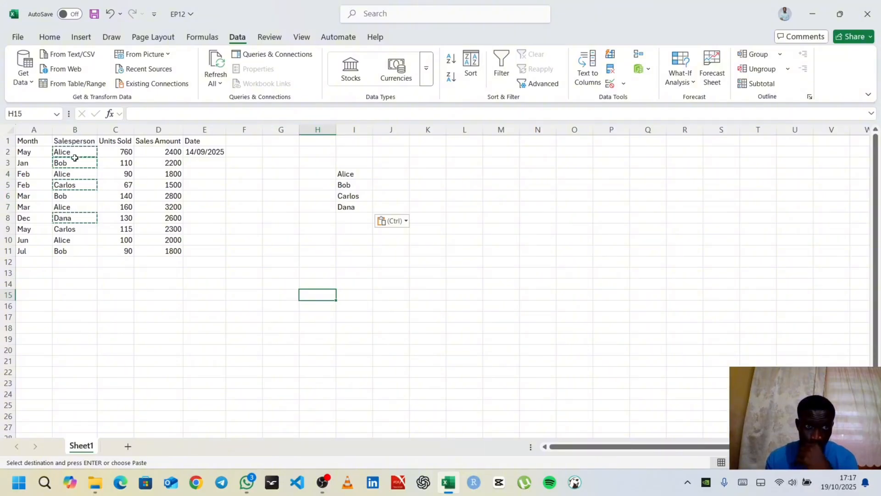
Start a data validation rule on the Salesperson cells B2:B11 that allows a List
{"action": "left_click_drag", "start_coordinate": [74, 153], "coordinate": [73, 250]}
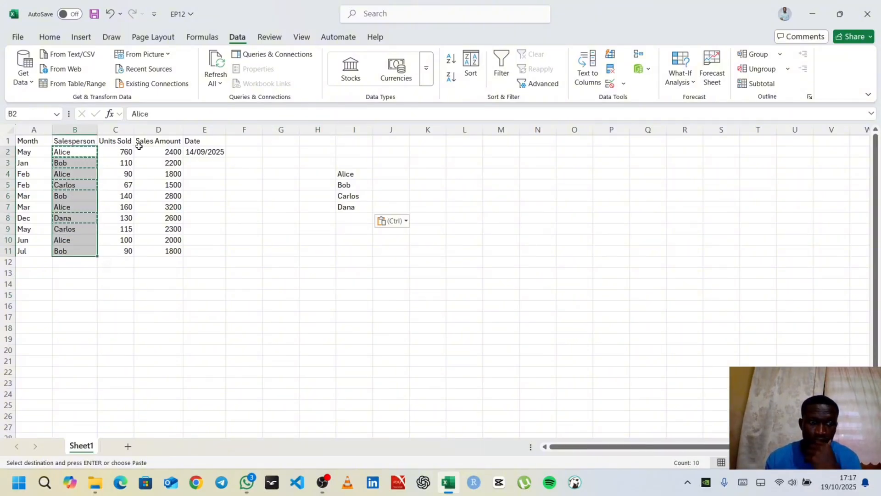
{"action": "key", "text": "Escape"}
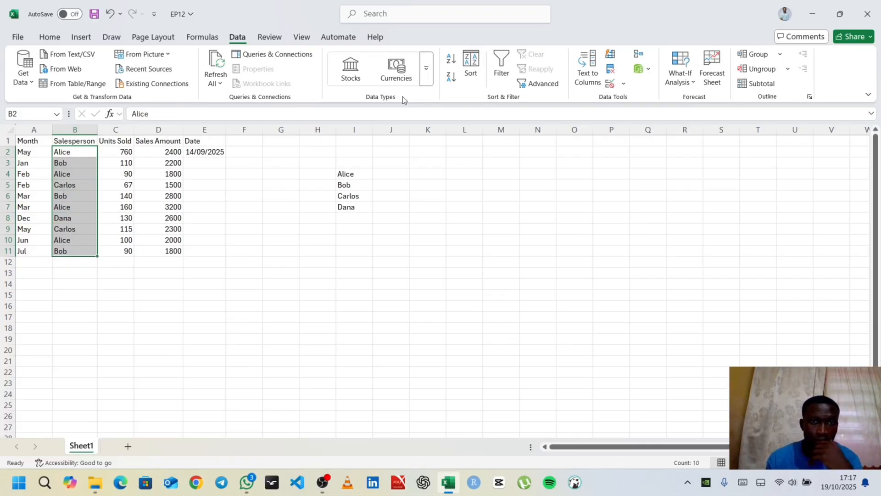
{"action": "left_click", "coordinate": [624, 83]}
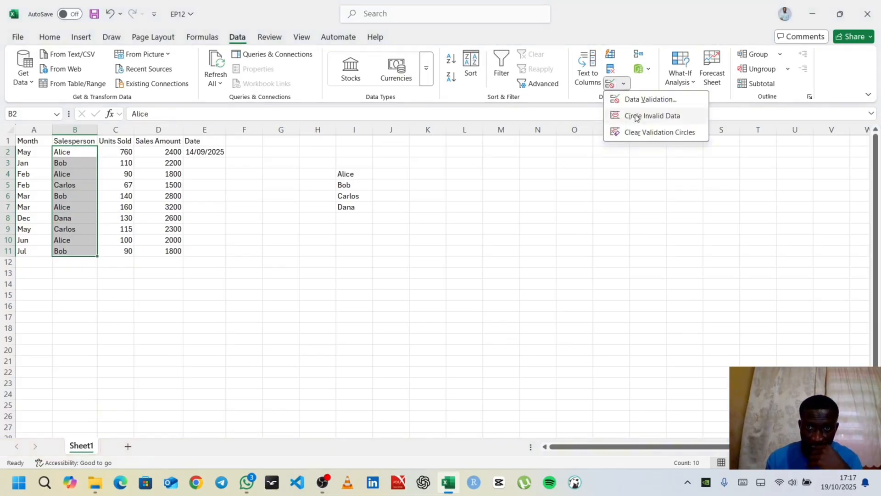
{"action": "left_click", "coordinate": [647, 99]}
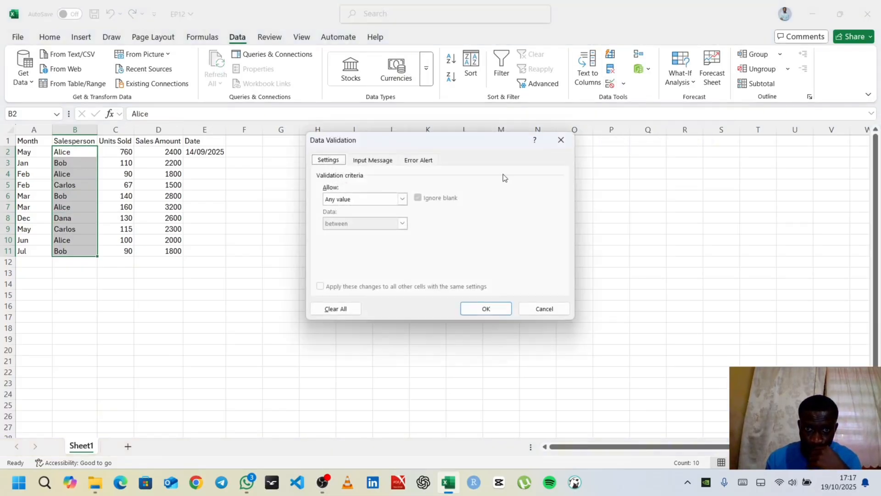
{"action": "left_click", "coordinate": [405, 199]}
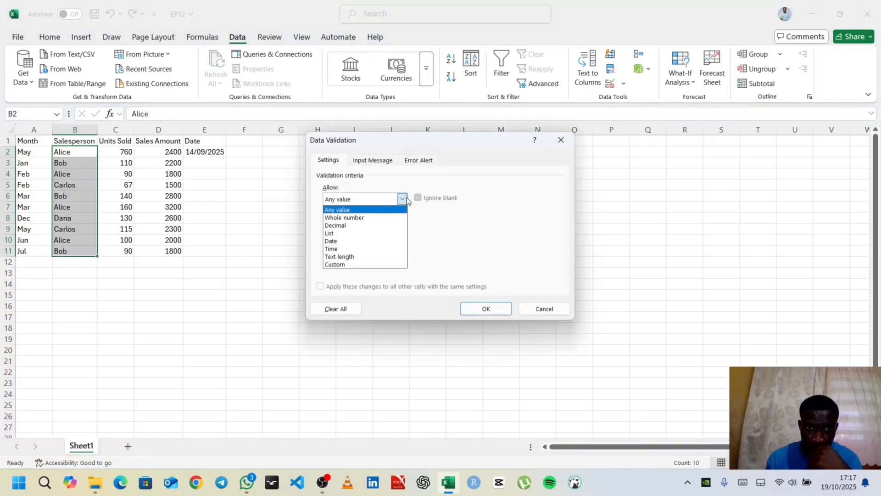
{"action": "left_click", "coordinate": [358, 233]}
{"action": "left_click", "coordinate": [358, 247]}
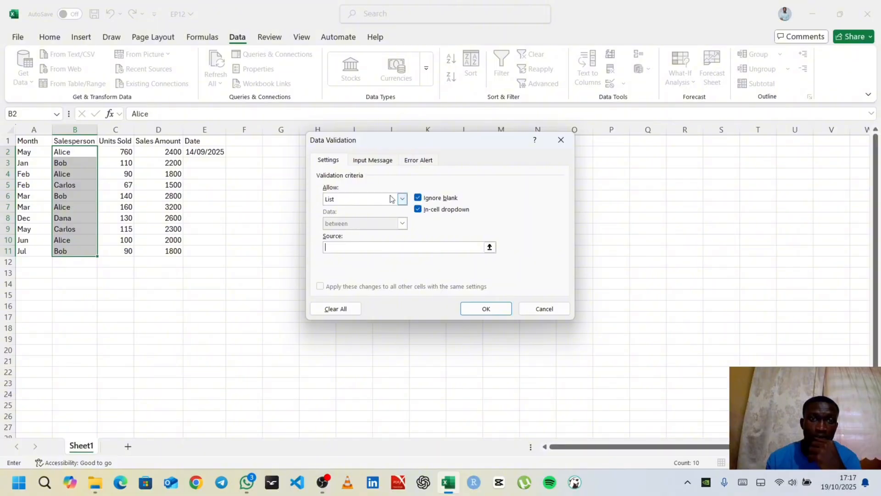
{"action": "left_click_drag", "start_coordinate": [416, 136], "coordinate": [509, 139]}
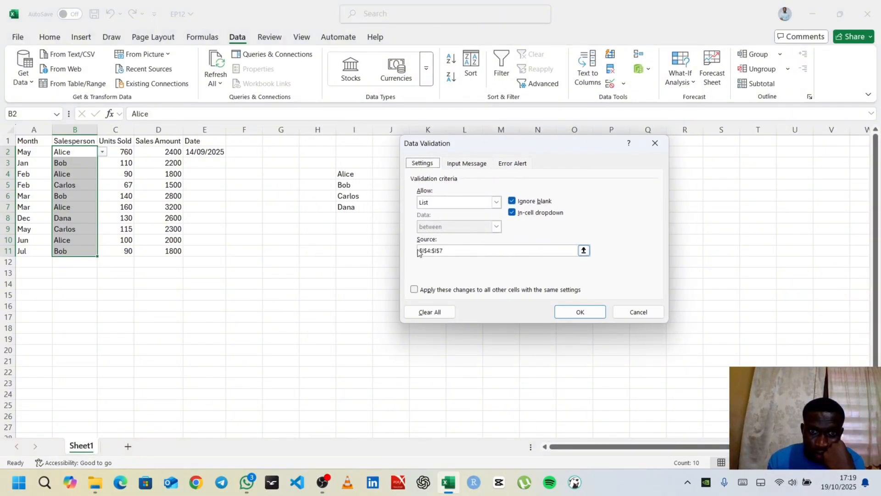
Set the Salesperson list source to =$I$4:$I$7 and apply the validation rule
{"action": "left_click_drag", "start_coordinate": [420, 250], "coordinate": [466, 265]}
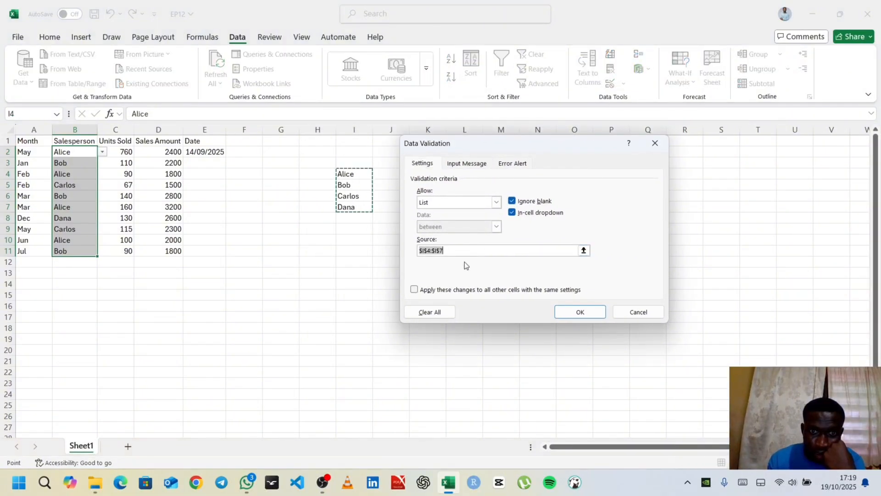
{"action": "left_click", "coordinate": [423, 250]}
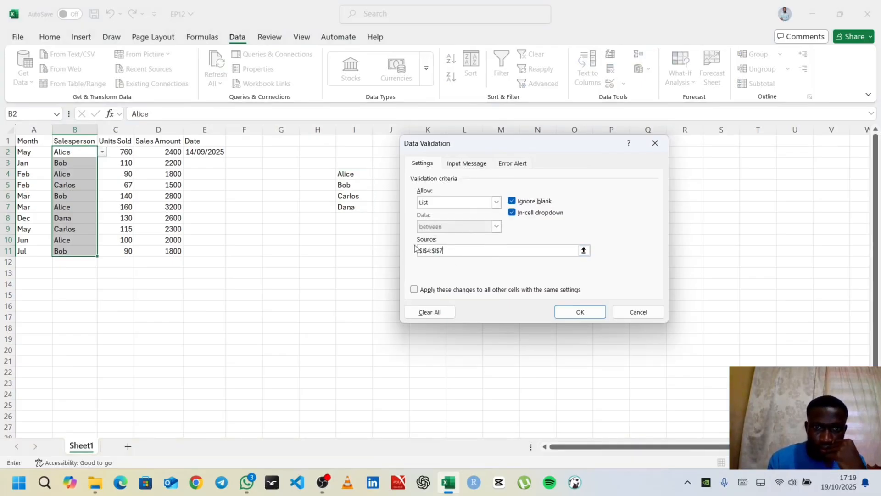
{"action": "left_click_drag", "start_coordinate": [457, 250], "coordinate": [417, 251]}
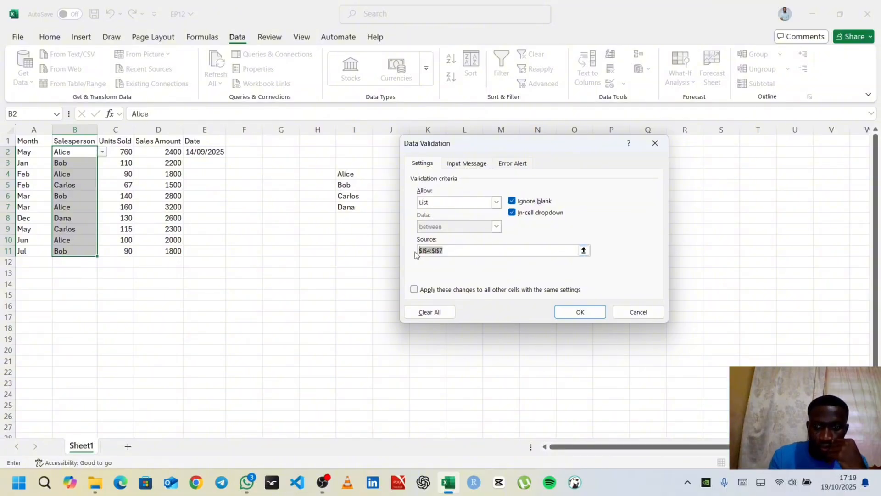
{"action": "key", "text": "BackSpace"}
{"action": "type", "text": "="}
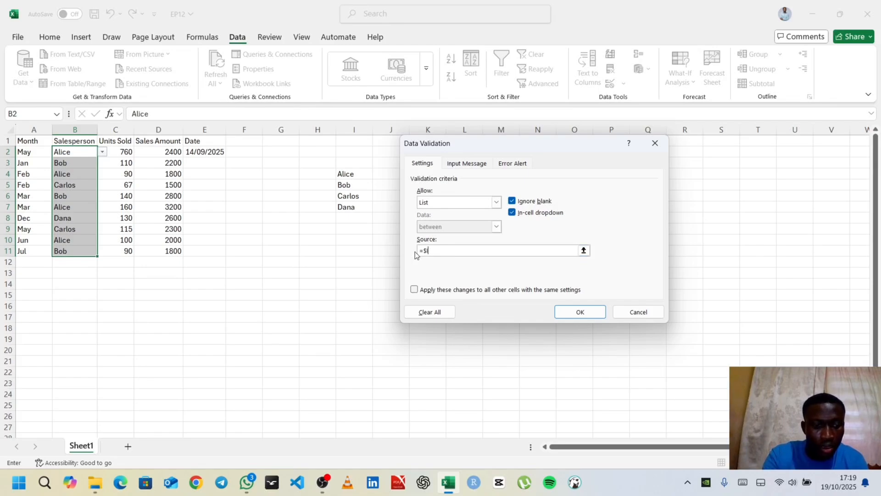
{"action": "type", "text": "$I$"}
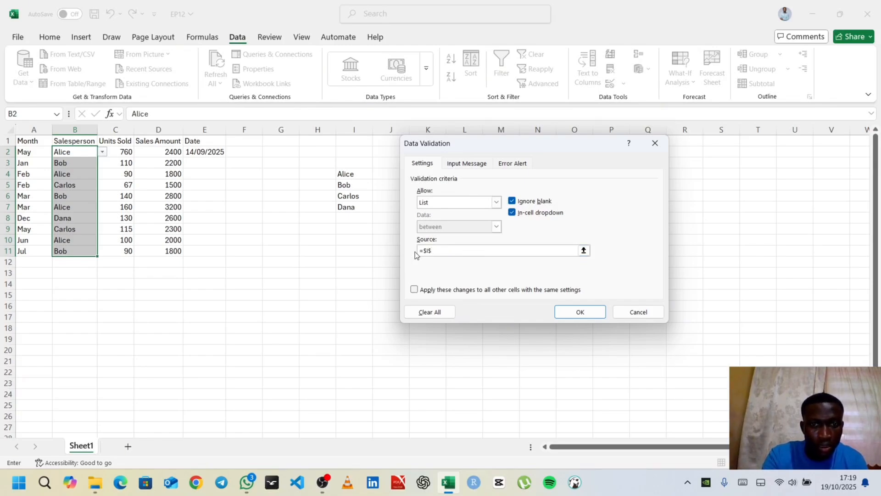
{"action": "type", "text": "a"}
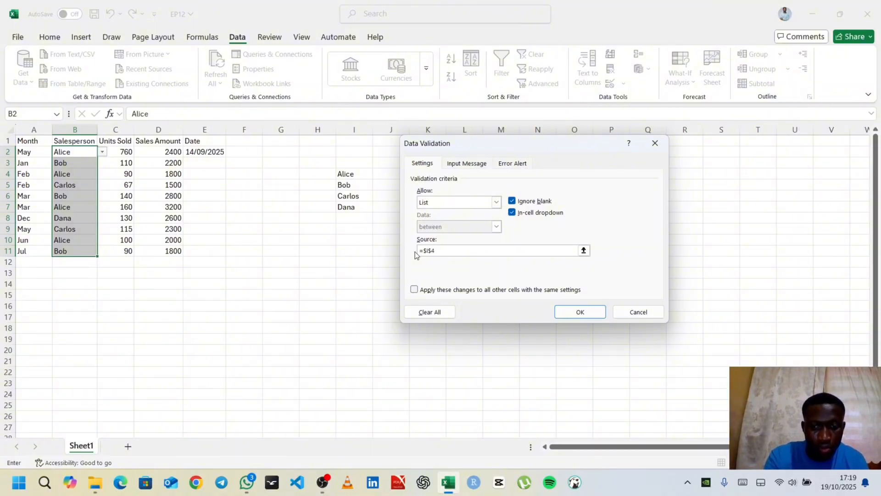
{"action": "type", "text": ":"}
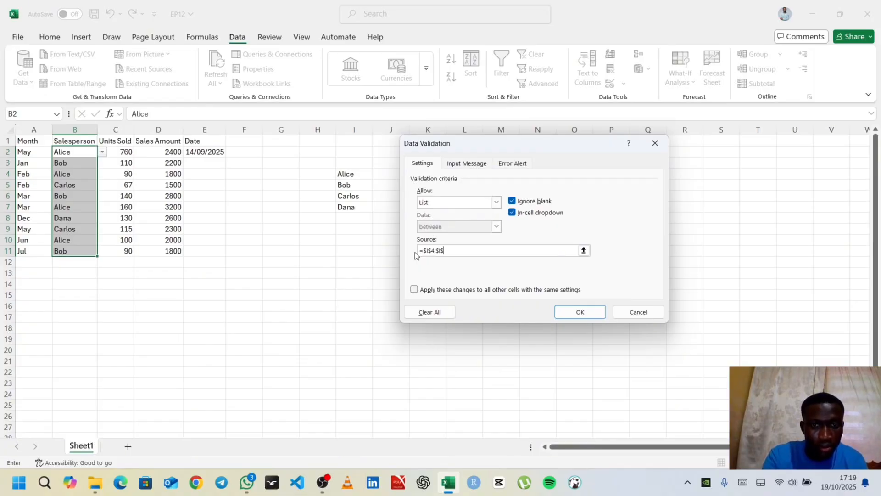
{"action": "type", "text": "$I$"}
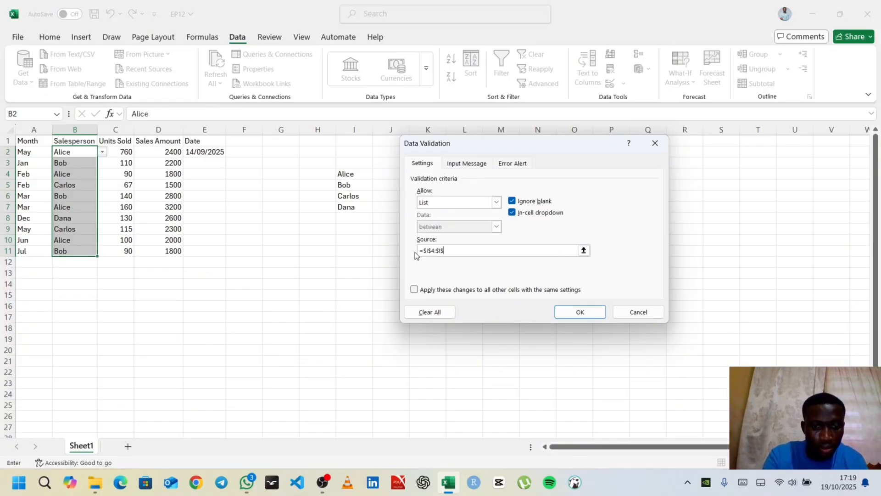
{"action": "type", "text": "7"}
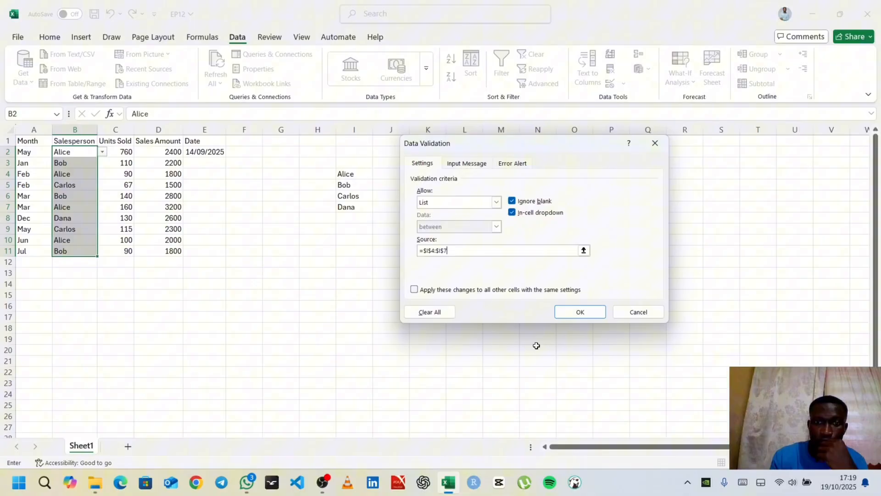
{"action": "left_click", "coordinate": [586, 312]}
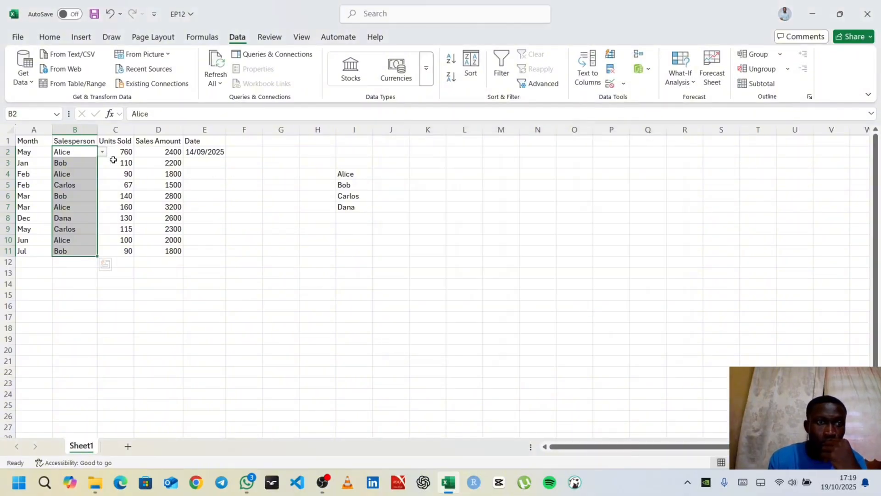
Check the dropdown list of names in Salesperson cell B2
{"action": "left_click", "coordinate": [64, 165]}
{"action": "left_click", "coordinate": [74, 150]}
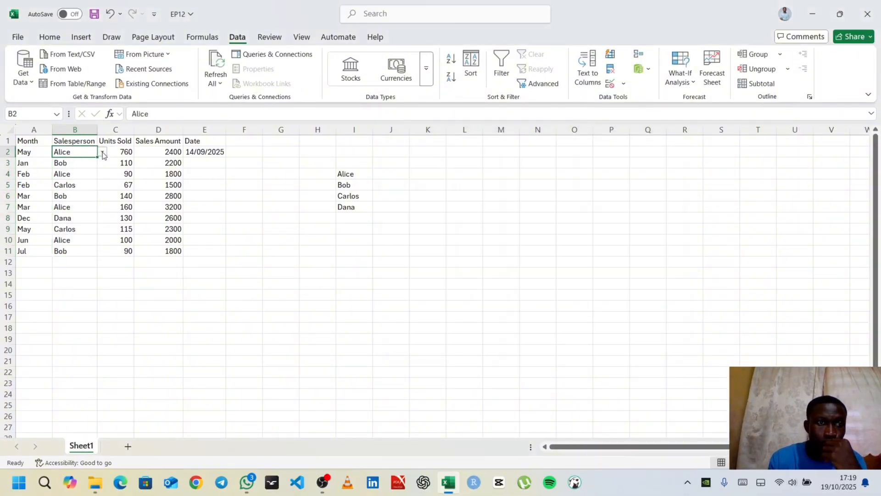
{"action": "left_click", "coordinate": [102, 151]}
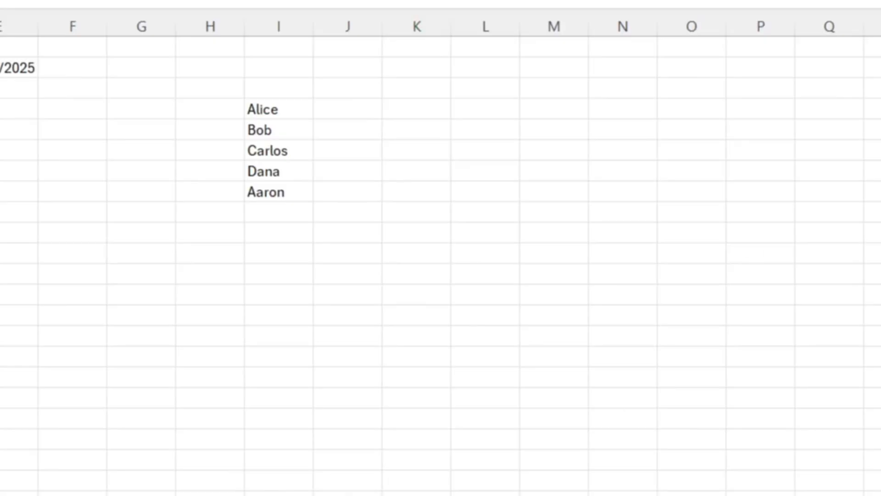
Delete the helper list of salesperson names in cells I4:I8
{"action": "left_click_drag", "start_coordinate": [278, 109], "coordinate": [279, 192]}
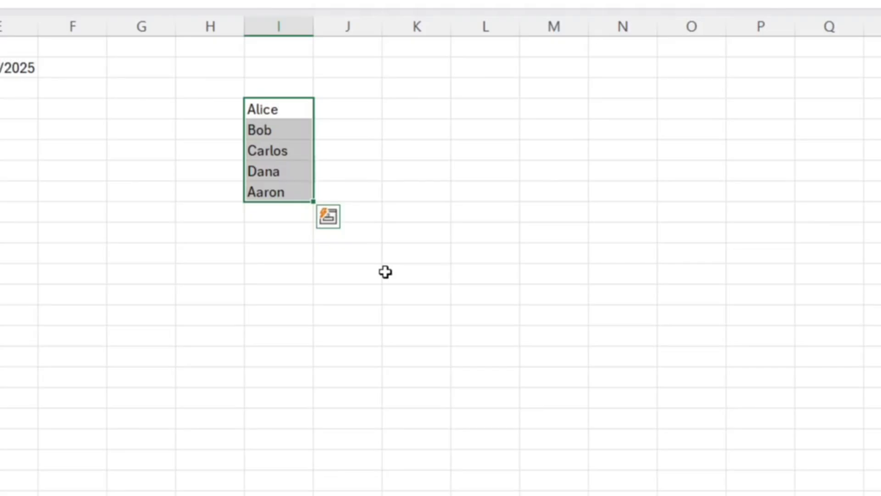
{"action": "key", "text": "Delete"}
{"action": "left_click", "coordinate": [27, 338]}
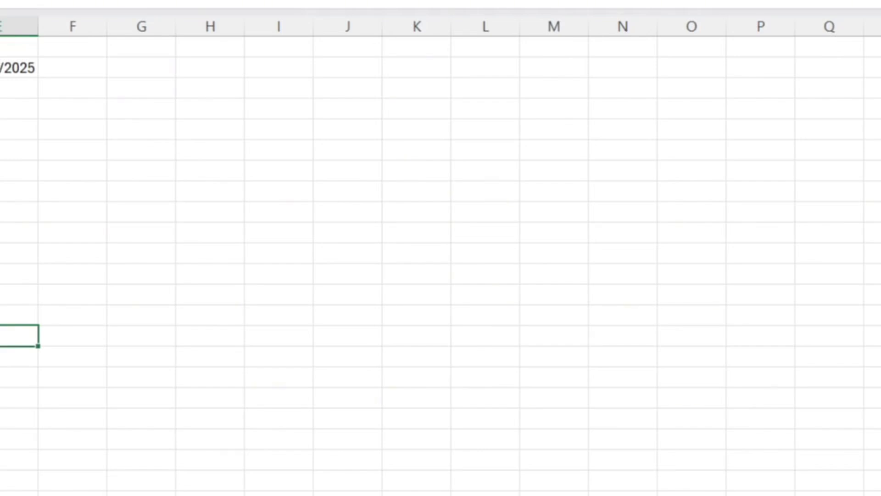
Start a data validation rule on the Sales Amount cells D2:D11 that allows Custom entries
{"action": "key", "text": "Left"}
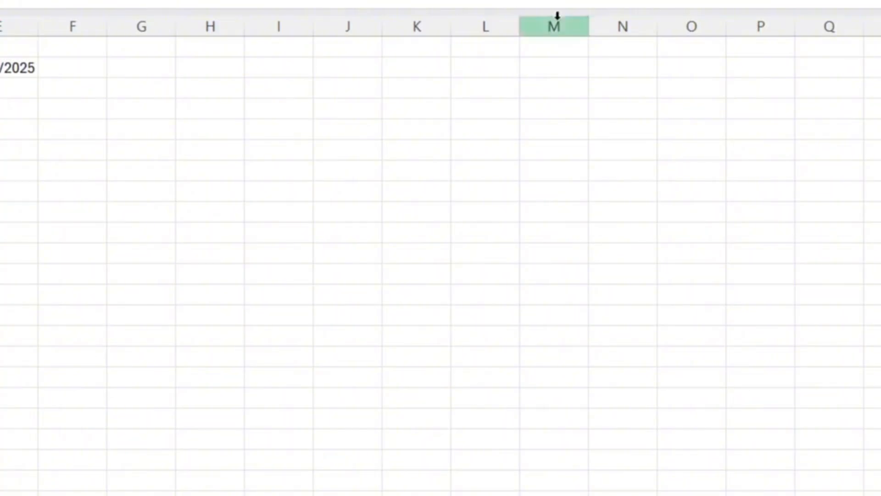
{"action": "left_click", "coordinate": [776, 1]}
{"action": "left_click", "coordinate": [817, 0]}
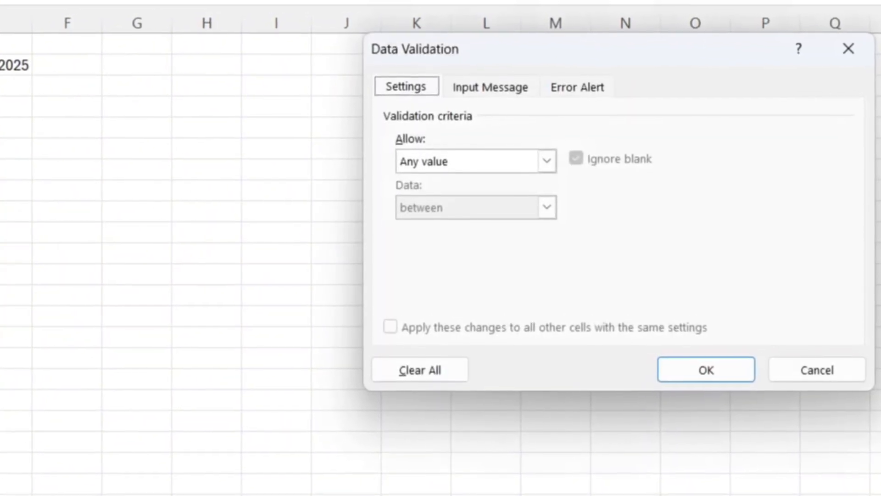
{"action": "left_click", "coordinate": [547, 160]}
{"action": "left_click", "coordinate": [448, 287]}
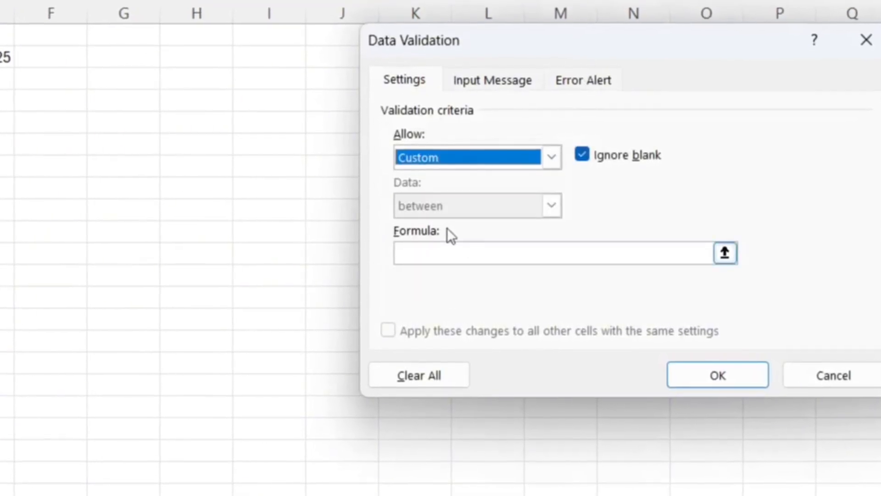
{"action": "left_click", "coordinate": [416, 252]}
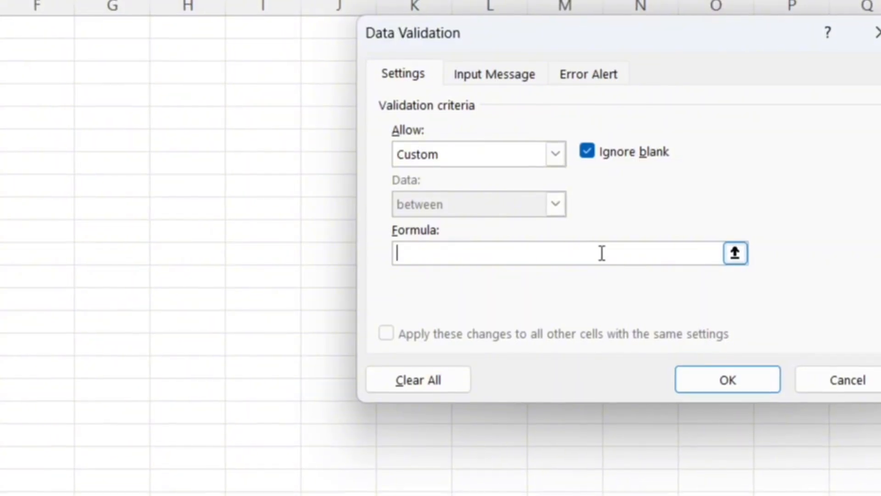
Set the Sales Amount rule's formula to =D2=C2*20 and apply the validation
{"action": "type", "text": "="}
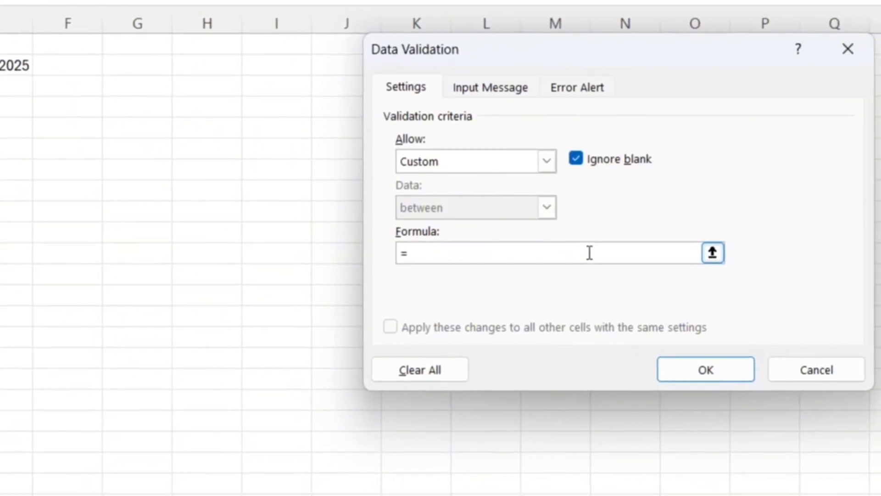
{"action": "type", "text": "D2"}
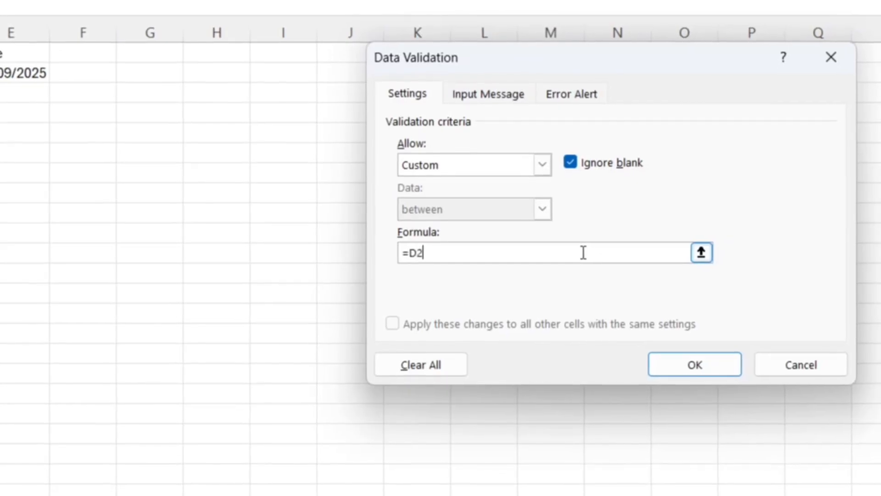
{"action": "type", "text": "="}
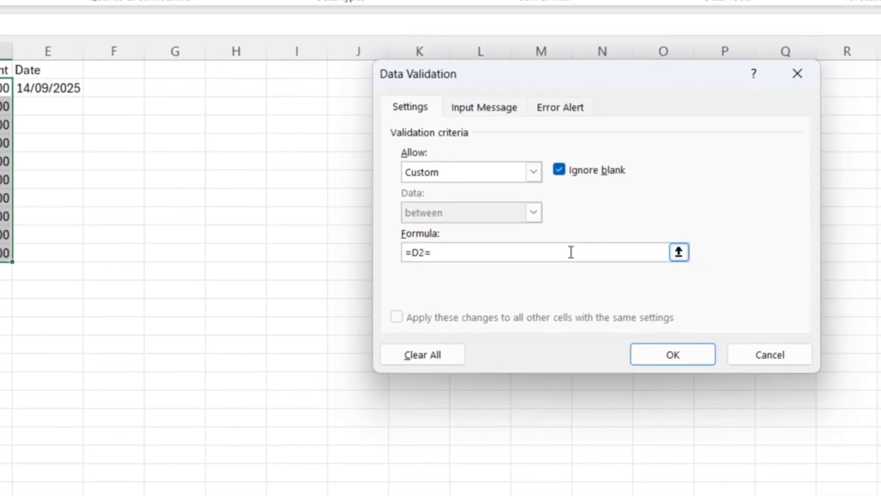
{"action": "type", "text": "C2"}
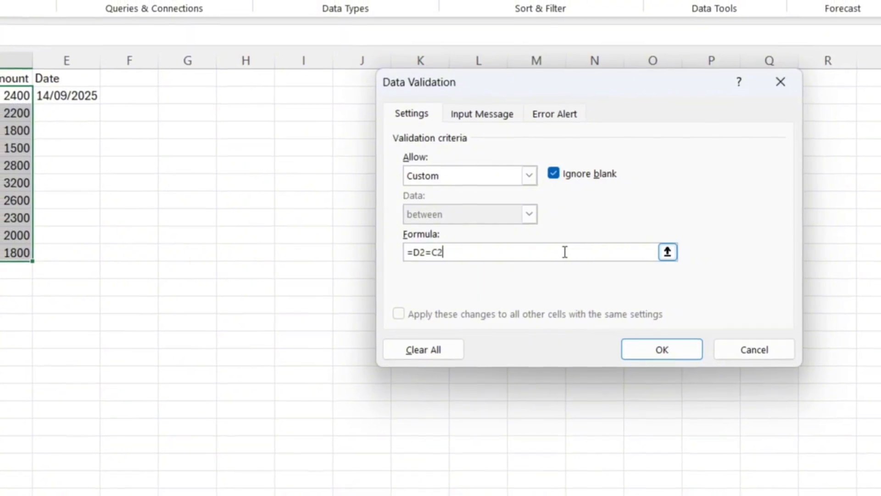
{"action": "type", "text": "*2"}
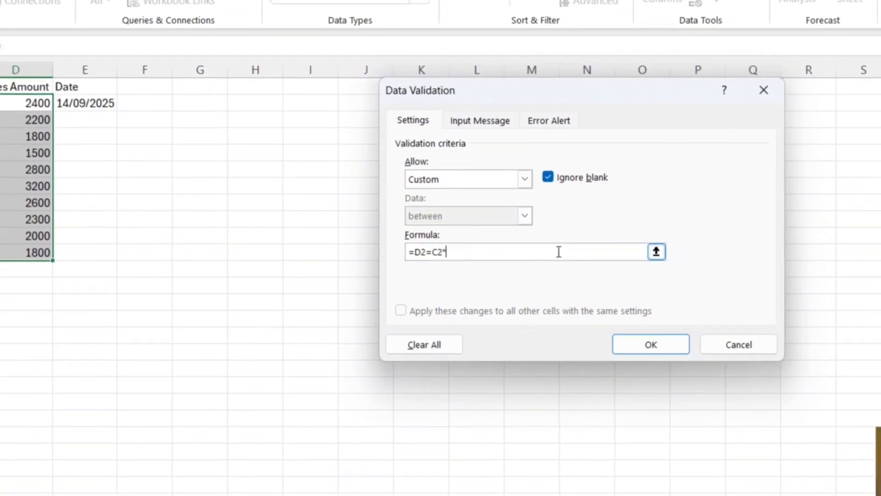
{"action": "type", "text": "0"}
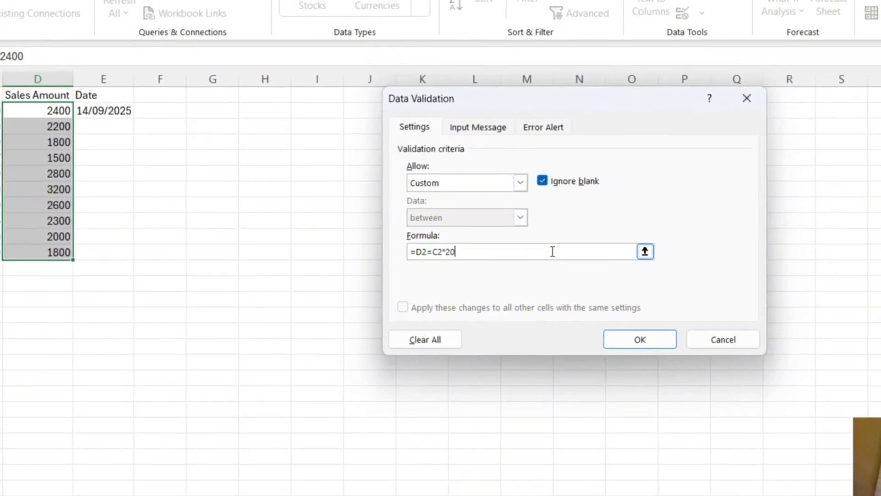
{"action": "left_click", "coordinate": [638, 338]}
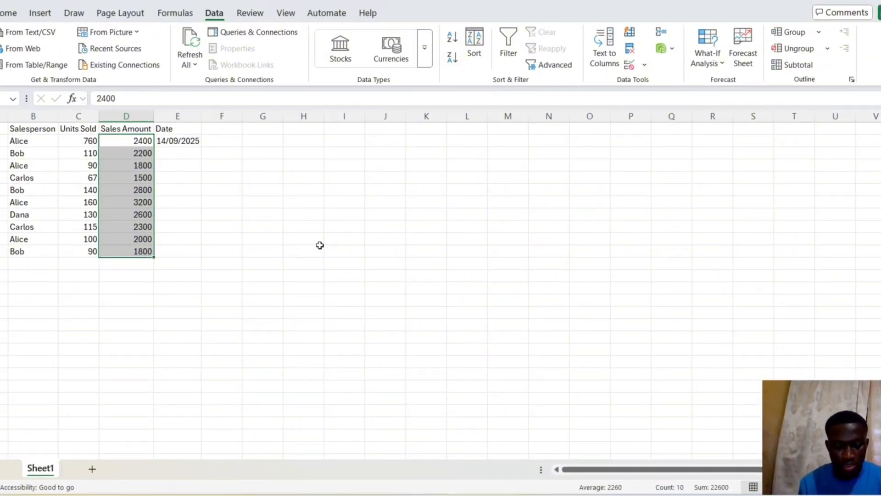
Test the Sales Amount validation by entering 560 in cell D2, and put 2400 back in the cell
{"action": "left_click", "coordinate": [135, 142]}
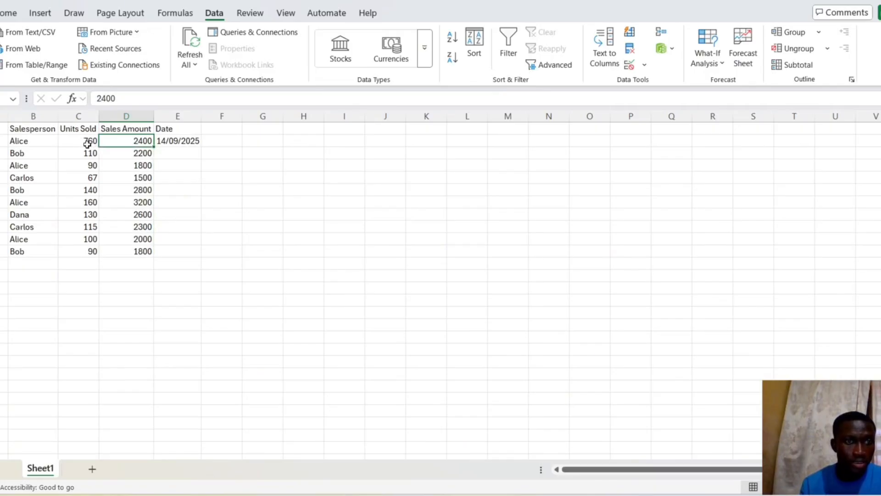
{"action": "left_click", "coordinate": [132, 153]}
{"action": "left_click", "coordinate": [135, 168]}
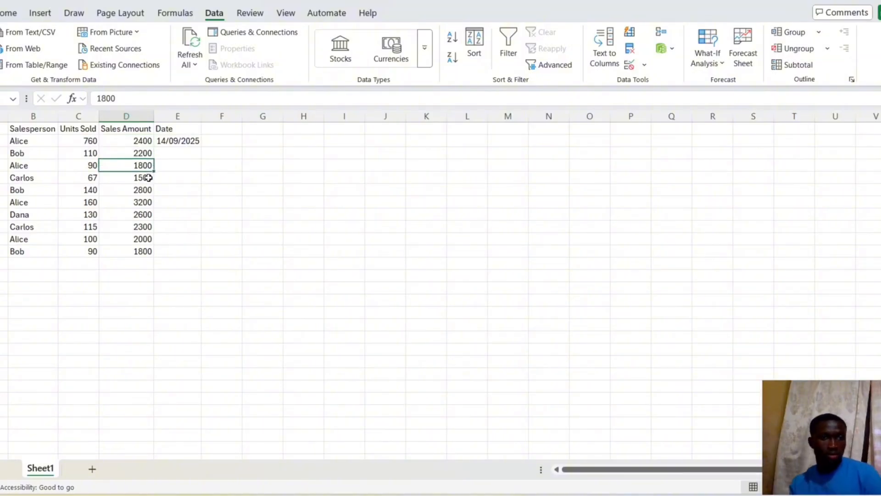
{"action": "left_click", "coordinate": [137, 141]}
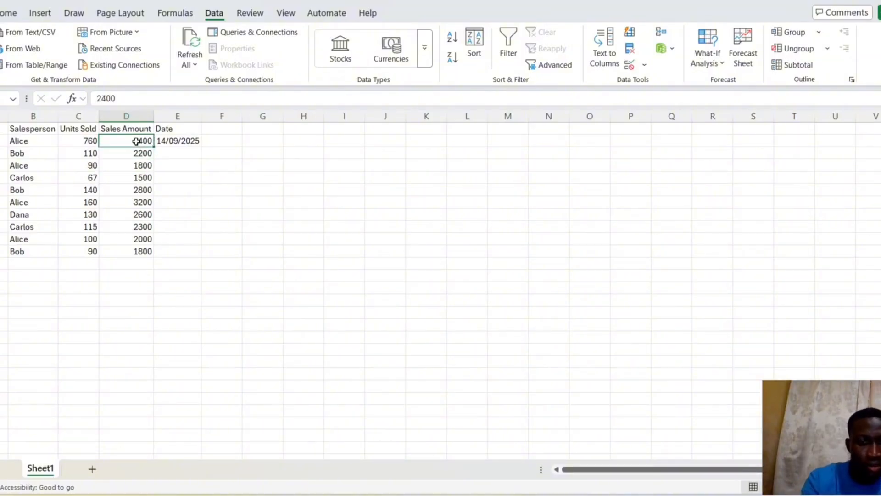
{"action": "type", "text": "560"}
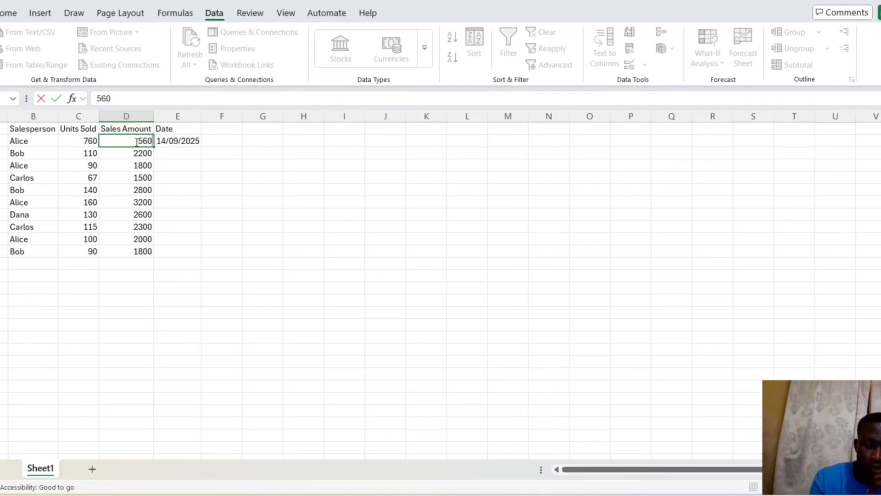
{"action": "key", "text": "Return"}
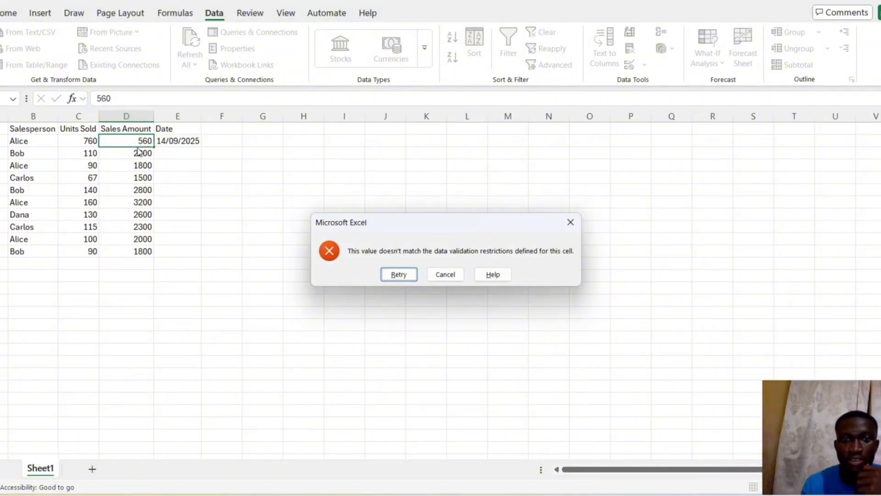
{"action": "left_click", "coordinate": [398, 274]}
{"action": "type", "text": "2400"}
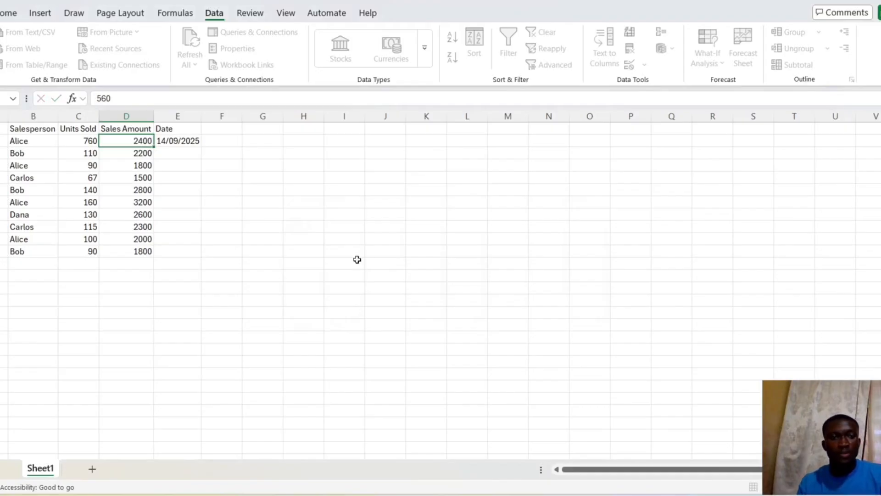
{"action": "key", "text": "ctrl+Return"}
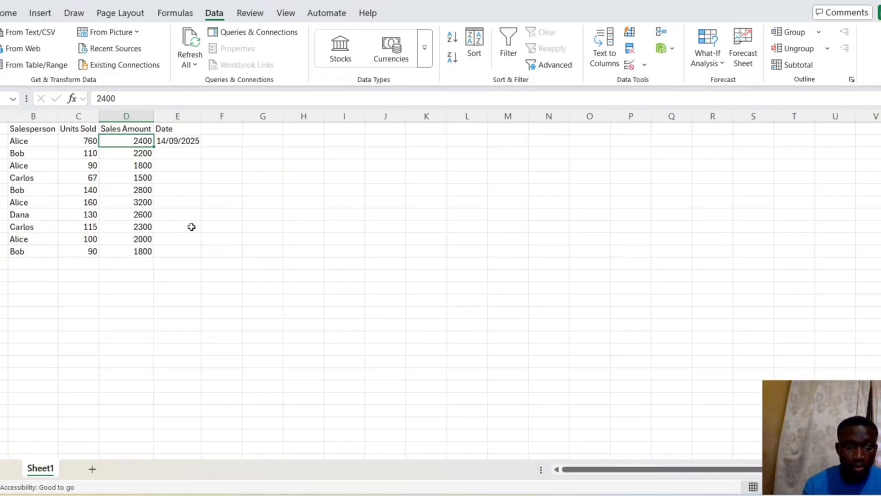
Copy the Sales Amount validation from cells D2:D11 to the empty cells F2:F11
{"action": "left_click_drag", "start_coordinate": [130, 141], "coordinate": [135, 257]}
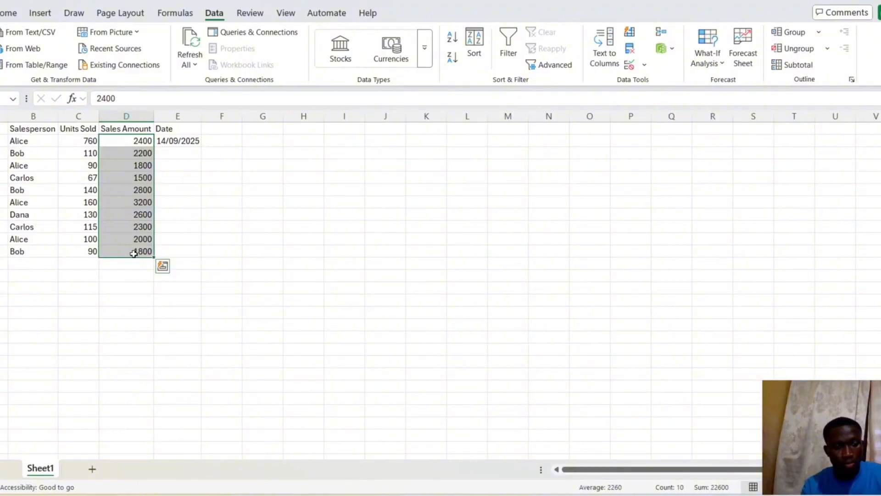
{"action": "key", "text": "ctrl+c"}
{"action": "left_click_drag", "start_coordinate": [222, 141], "coordinate": [222, 251]}
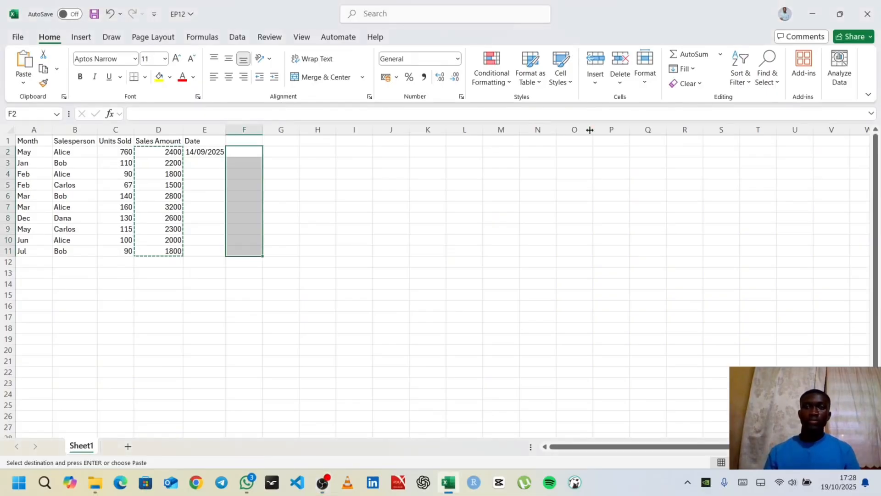
{"action": "key", "text": "ctrl+v"}
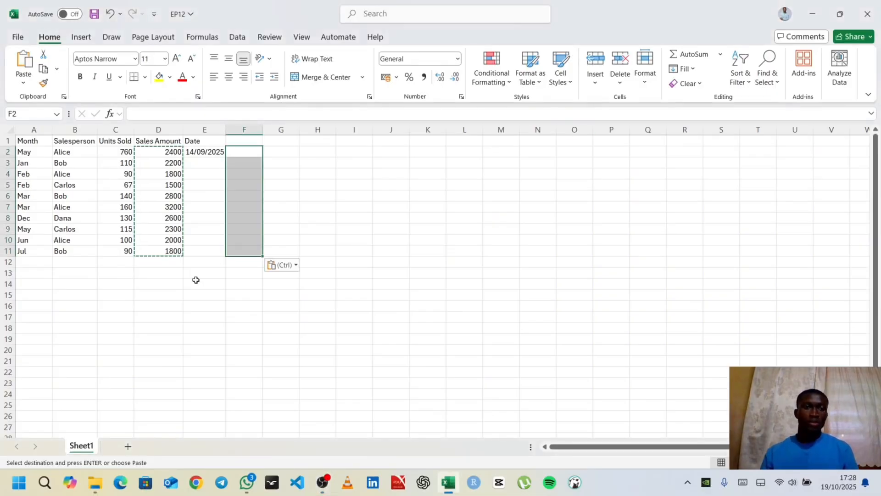
Select and copy the Sales Amount cells D2:D11 again
{"action": "left_click", "coordinate": [141, 151]}
{"action": "left_click_drag", "start_coordinate": [142, 151], "coordinate": [155, 247]}
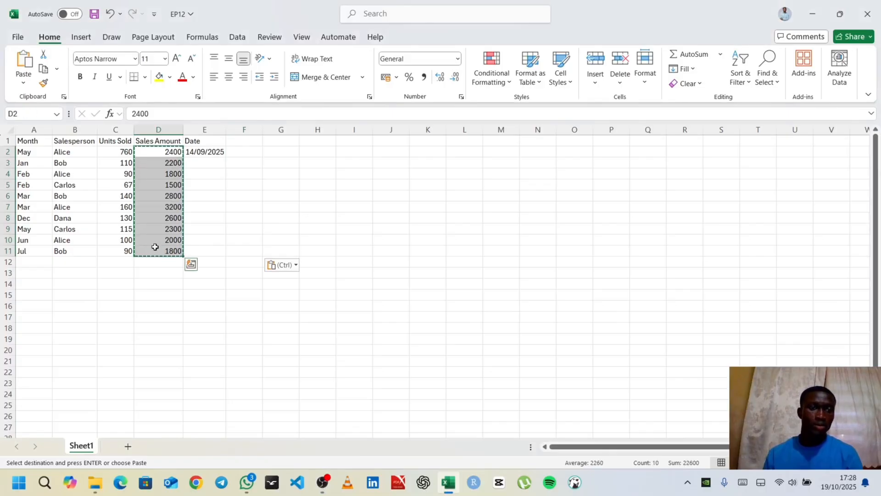
{"action": "right_click", "coordinate": [157, 153]}
{"action": "left_click", "coordinate": [193, 144]}
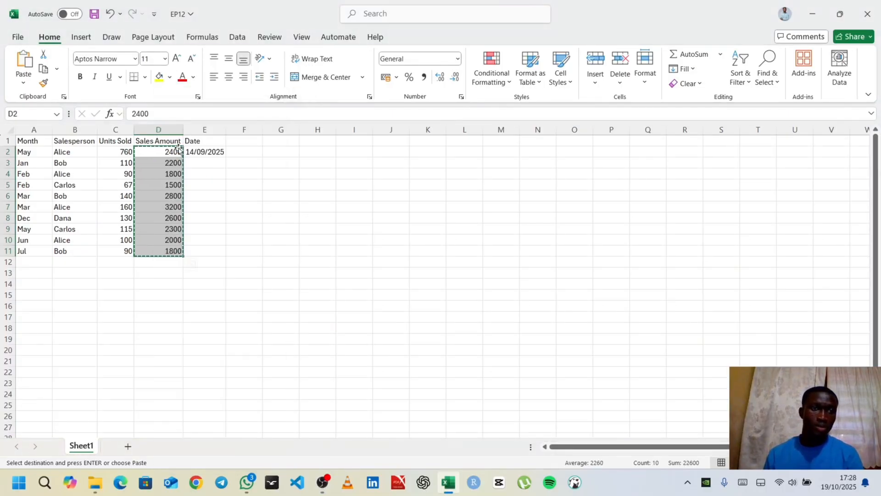
Use Paste Special to paste only the Validation of the copied cells starting at F2
{"action": "left_click", "coordinate": [247, 155]}
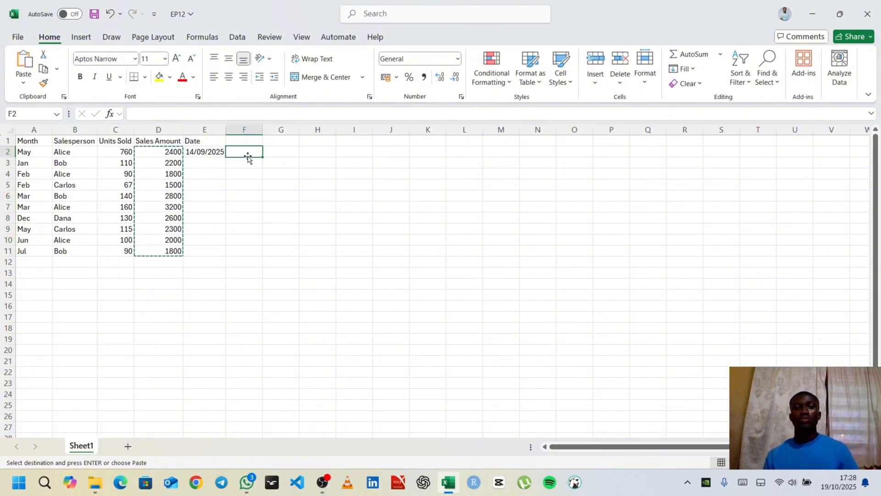
{"action": "right_click", "coordinate": [247, 149]}
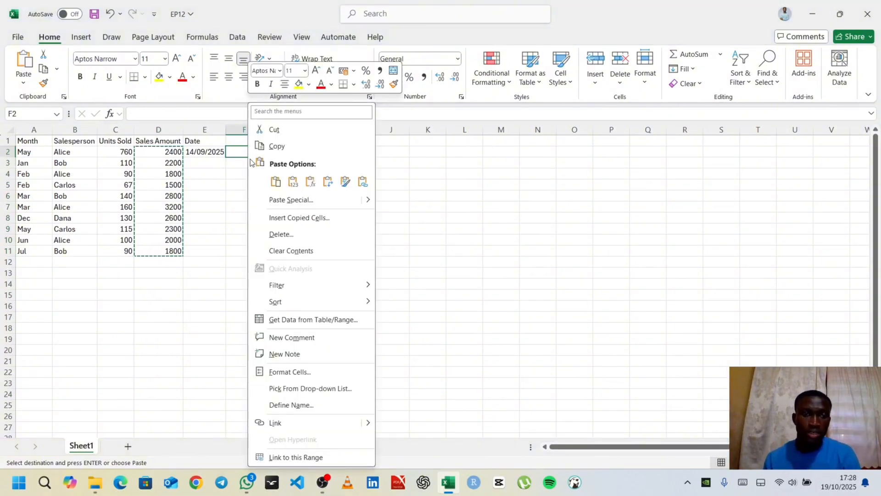
{"action": "mouse_move", "coordinate": [367, 202]}
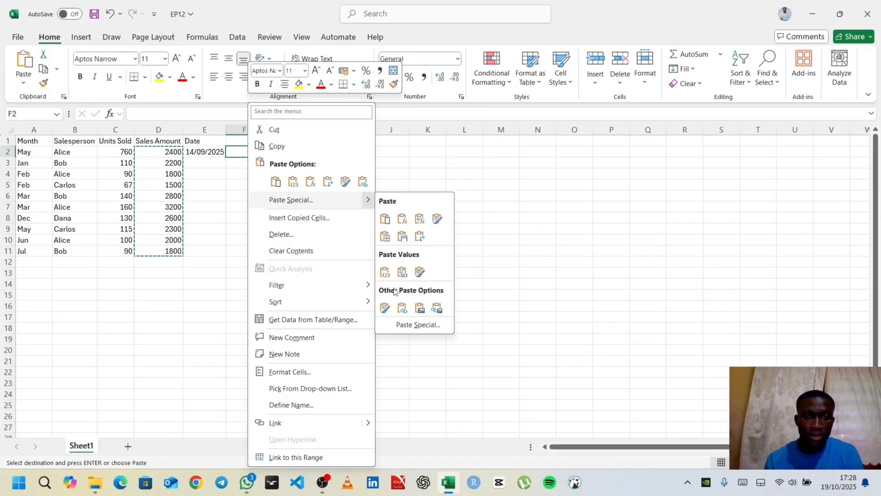
{"action": "left_click", "coordinate": [402, 326]}
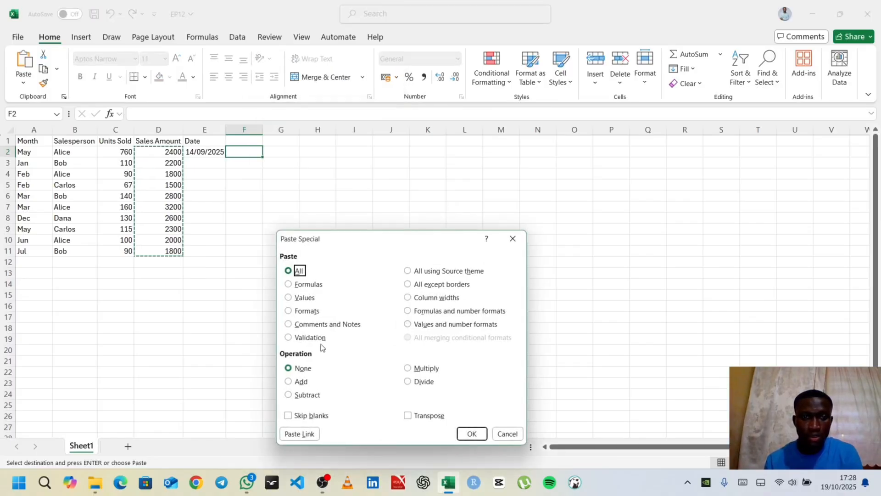
{"action": "left_click", "coordinate": [289, 338]}
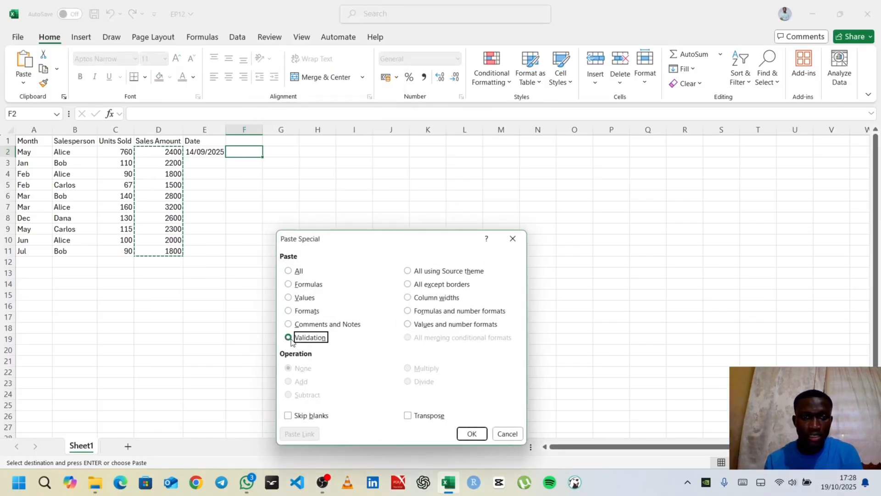
{"action": "left_click", "coordinate": [473, 433]}
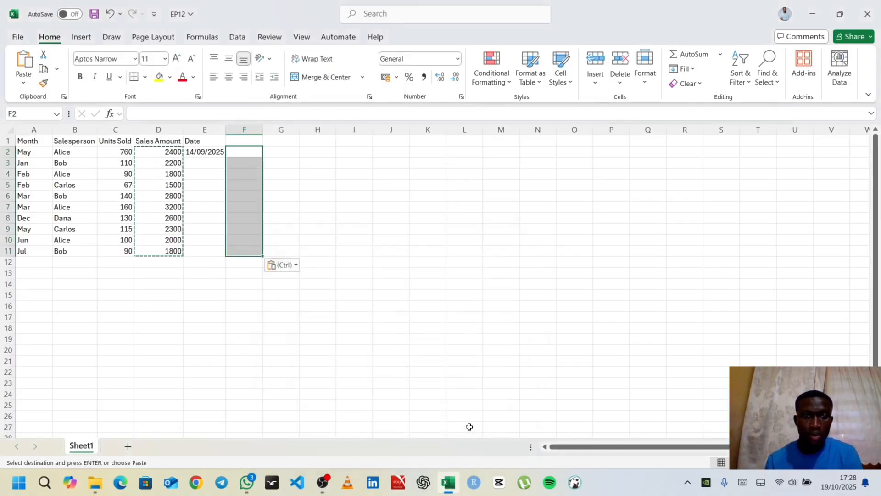
Test the pasted validation rule by entering 980 in cell F2
{"action": "left_click", "coordinate": [241, 154]}
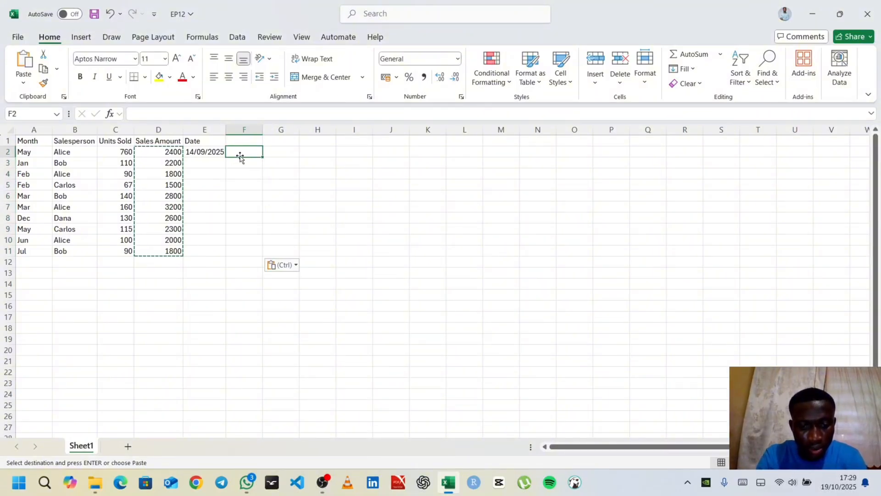
{"action": "type", "text": "980"}
{"action": "key", "text": "Return"}
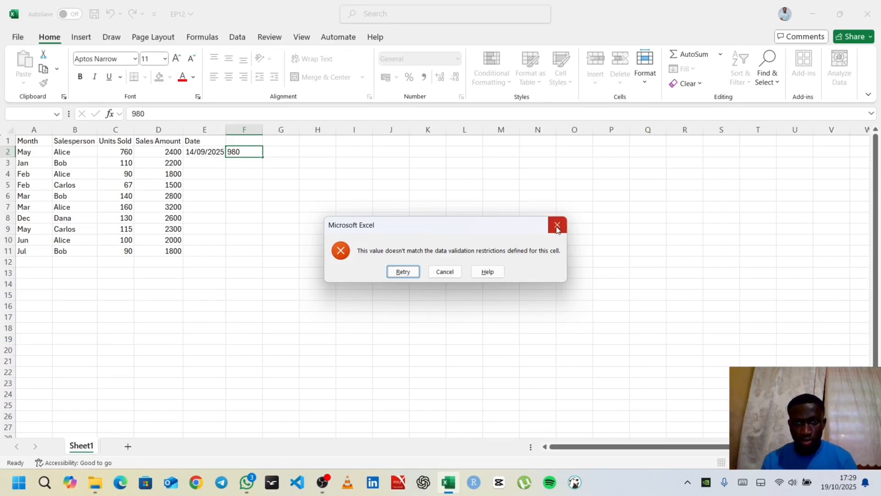
Clear the 980 entry from cell F2 and enter 1800 in cell F4 to test the pasted validation
{"action": "left_click", "coordinate": [403, 272]}
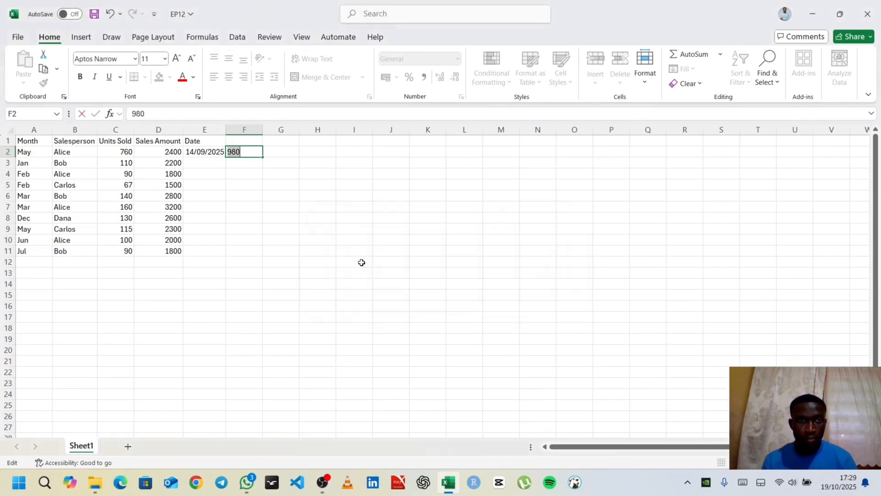
{"action": "key", "text": "BackSpace"}
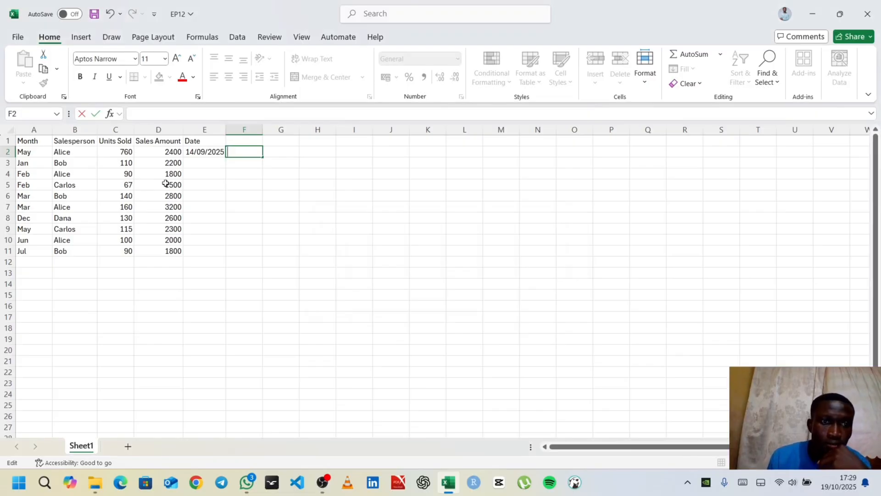
{"action": "left_click", "coordinate": [232, 177]}
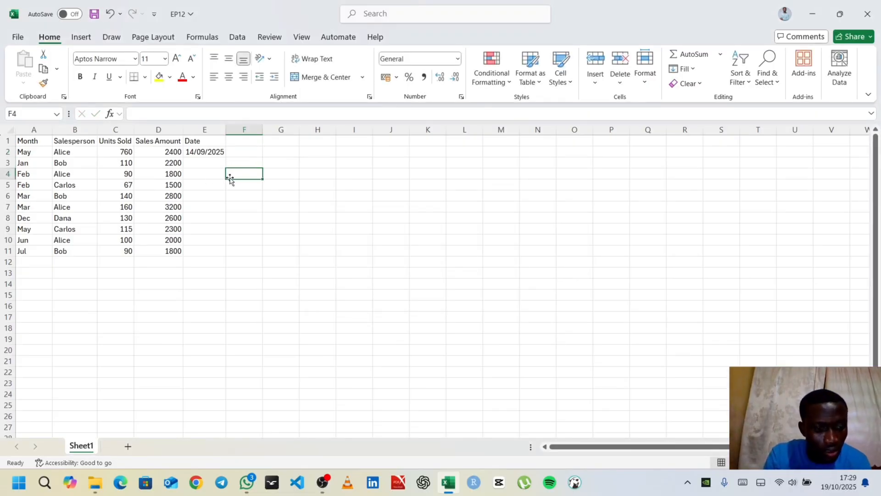
{"action": "type", "text": "1800"}
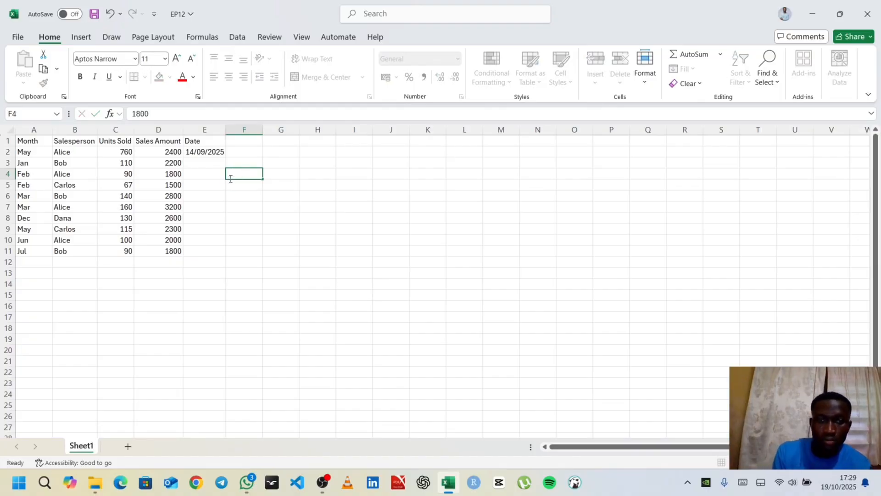
{"action": "key", "text": "Return"}
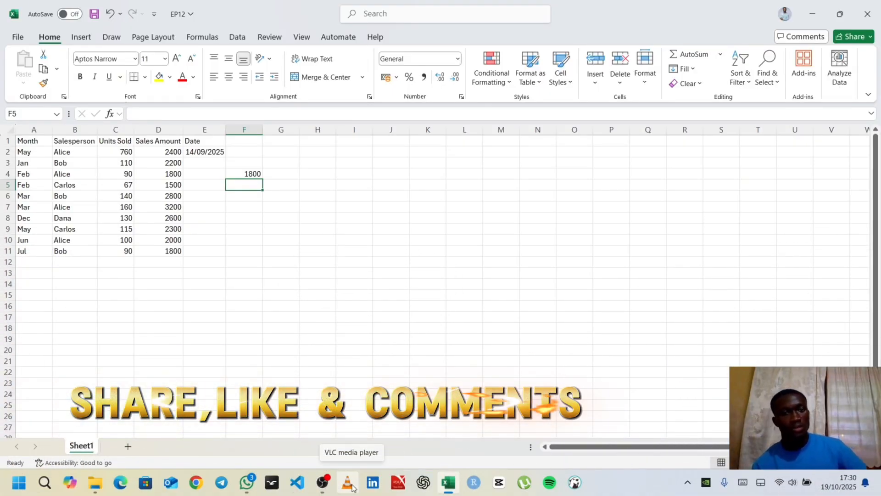
{"action": "left_click", "coordinate": [324, 491]}
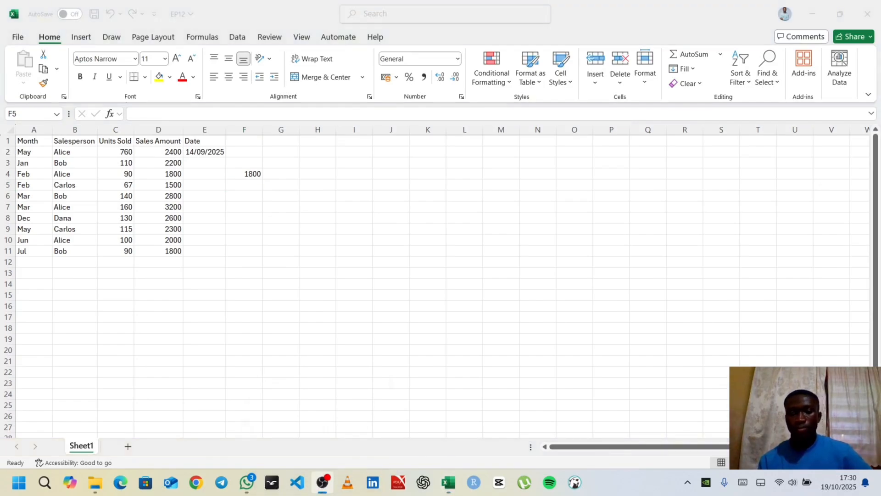